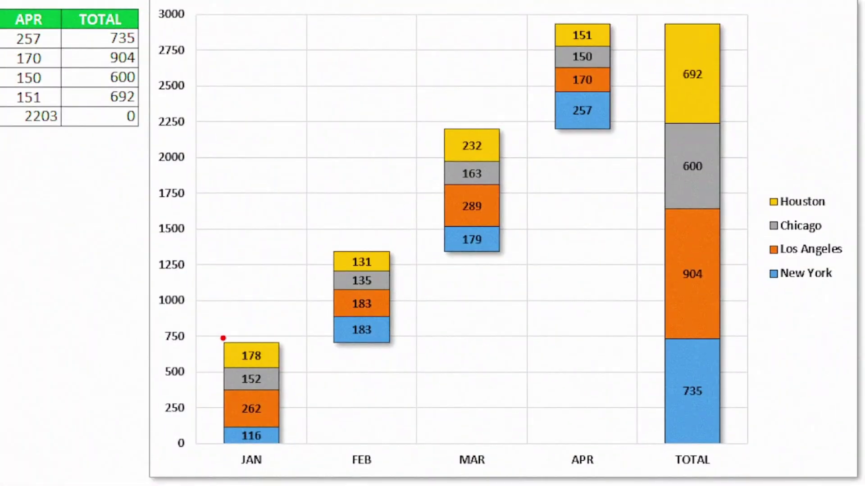
pyautogui.moveTo(221, 337); pyautogui.dragTo(415, 337)
pyautogui.moveTo(336, 242); pyautogui.dragTo(548, 242)
pyautogui.moveTo(480, 130); pyautogui.dragTo(665, 131)
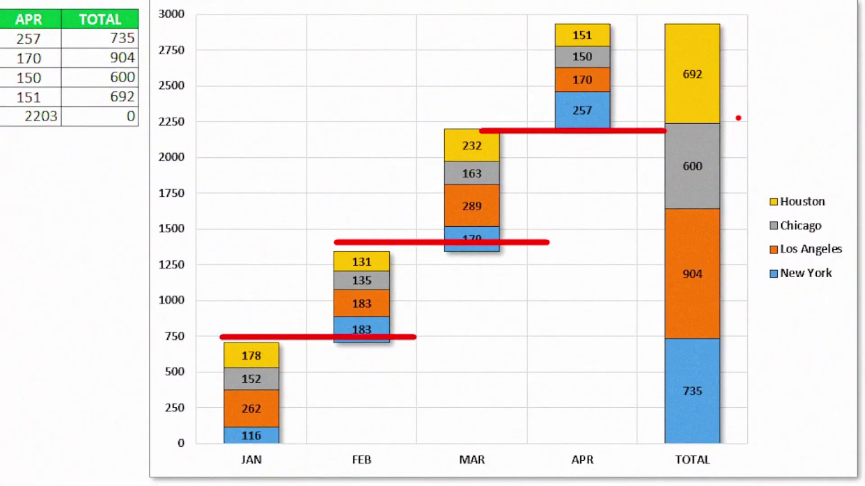
pyautogui.moveTo(650, 2); pyautogui.dragTo(651, 484)
pyautogui.moveTo(747, 3); pyautogui.dragTo(747, 485)
pyautogui.press('e')
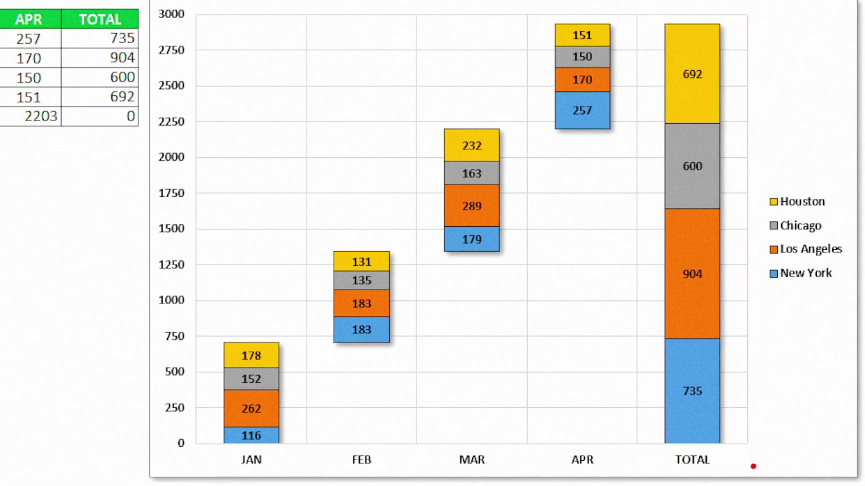
pyautogui.moveTo(817, 310); pyautogui.dragTo(753, 402)
pyautogui.moveTo(576, 209); pyautogui.dragTo(629, 269)
pyautogui.moveTo(786, 106); pyautogui.dragTo(735, 153)
pyautogui.moveTo(599, 37); pyautogui.dragTo(636, 72)
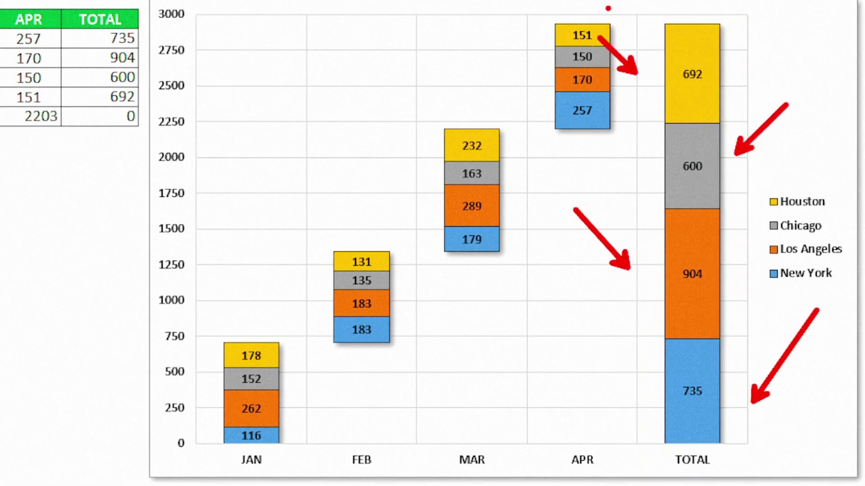
pyautogui.moveTo(626, 1)
pyautogui.mouseDown()
pyautogui.moveTo(723, 446)
pyautogui.moveTo(752, 484)
pyautogui.mouseUp()
pyautogui.hotkey('ctrl', 'z')
pyautogui.hotkey('ctrl', 'z')
pyautogui.hotkey('ctrl', 'z')
pyautogui.hotkey('ctrl', 'z')
pyautogui.hotkey('ctrl', 'z')
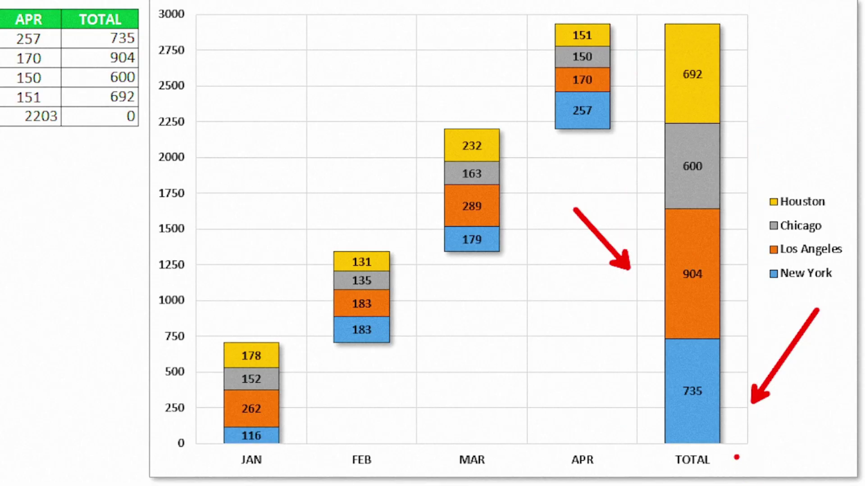
pyautogui.moveTo(539, 5); pyautogui.dragTo(633, 142)
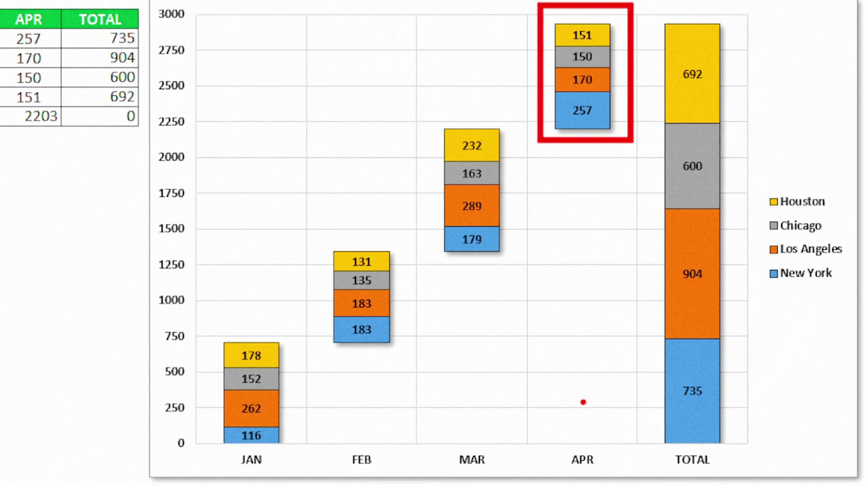
pyautogui.moveTo(576, 417); pyautogui.dragTo(576, 193)
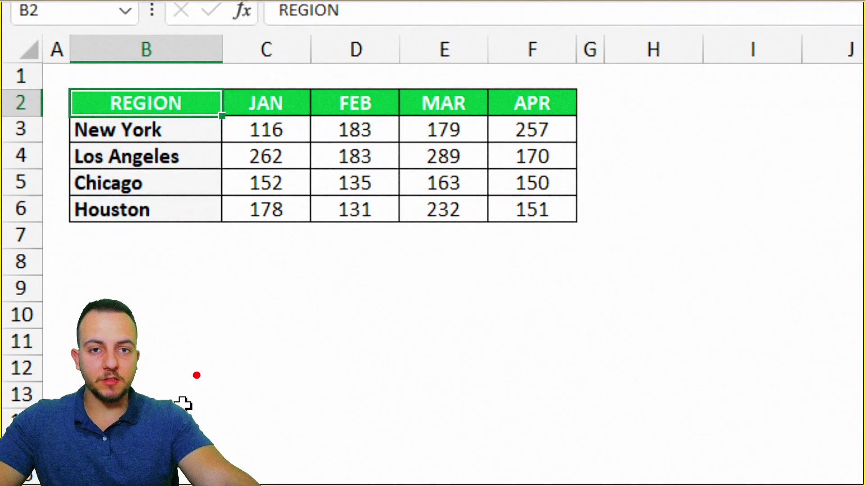
pyautogui.moveTo(41, 68); pyautogui.dragTo(636, 249)
pyautogui.moveTo(669, 168); pyautogui.dragTo(792, 168)
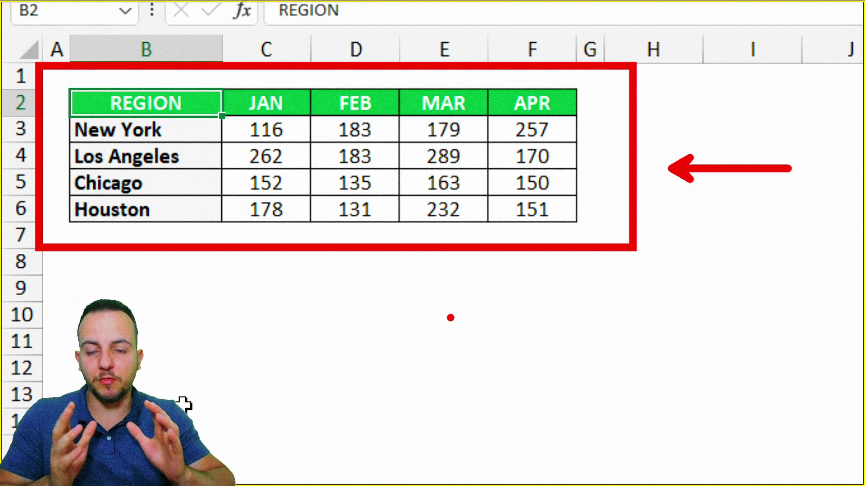
pyautogui.press('e')
pyautogui.moveTo(48, 76)
pyautogui.mouseDown()
pyautogui.moveTo(211, 190)
pyautogui.moveTo(226, 249)
pyautogui.moveTo(373, 309)
pyautogui.mouseUp()
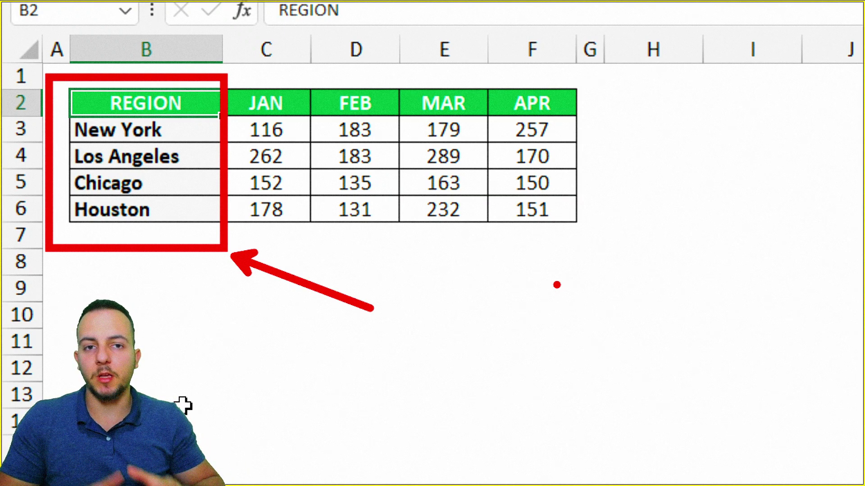
pyautogui.hotkey('ctrl', 'z')
pyautogui.hotkey('ctrl', 'z')
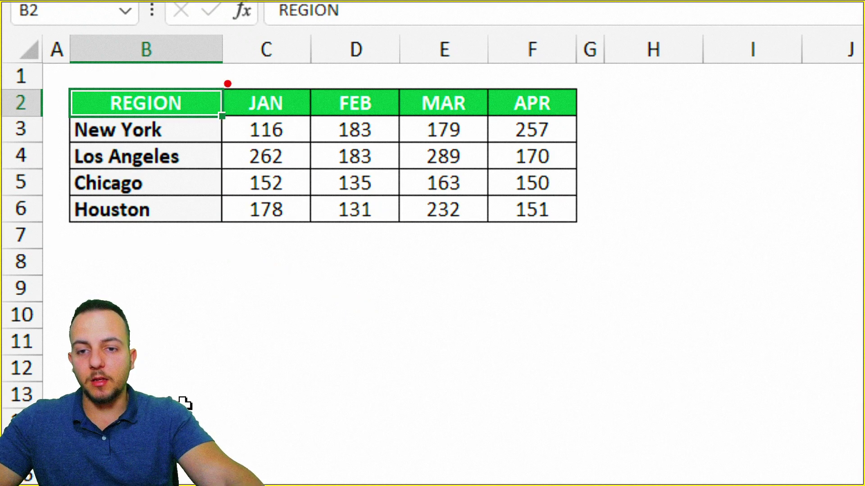
pyautogui.moveTo(214, 79)
pyautogui.mouseDown()
pyautogui.moveTo(260, 96)
pyautogui.moveTo(607, 125)
pyautogui.mouseUp()
pyautogui.moveTo(649, 103); pyautogui.dragTo(749, 103)
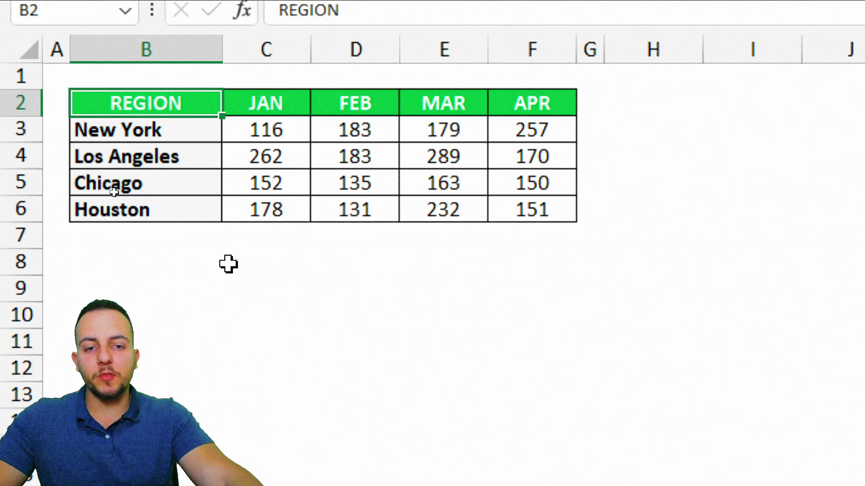
# Add the row label ACCUMULATED in cell B7, directly below Houston.
pyautogui.click(118, 237)
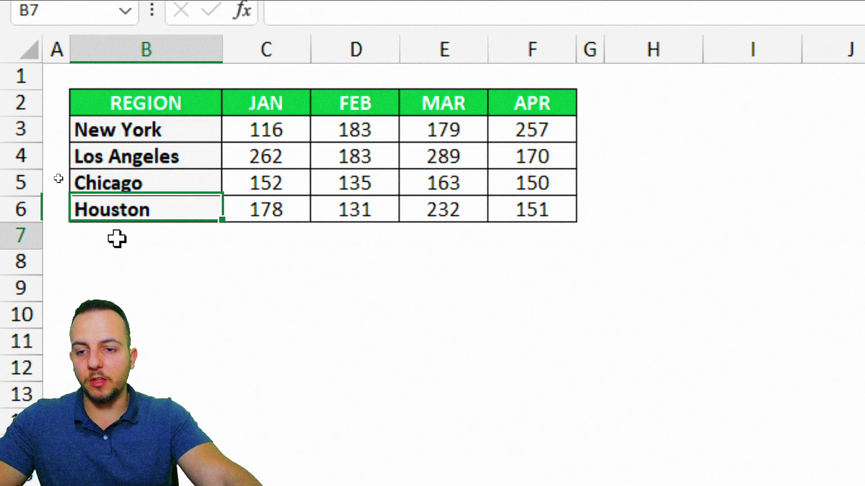
pyautogui.click(23, 235)
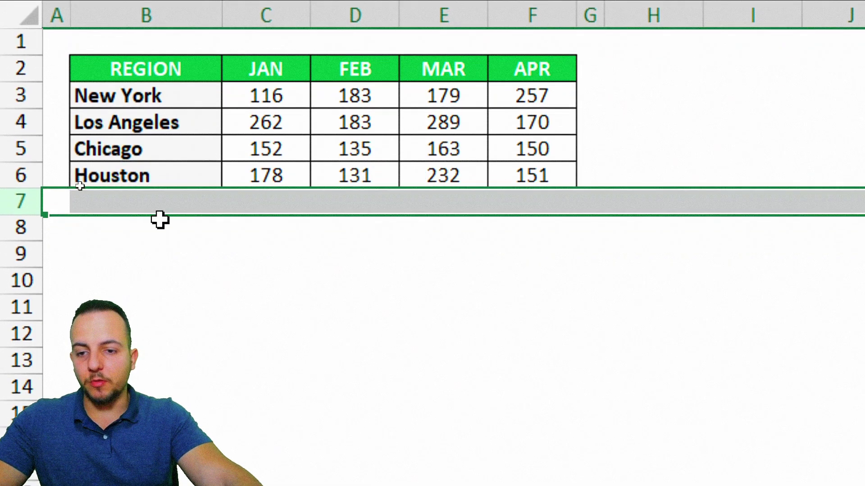
pyautogui.click(160, 243)
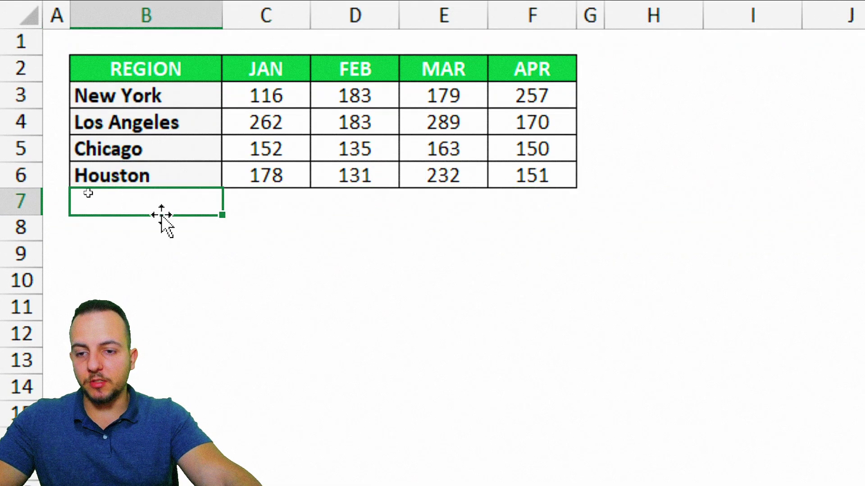
pyautogui.write('ACCUMULATED')
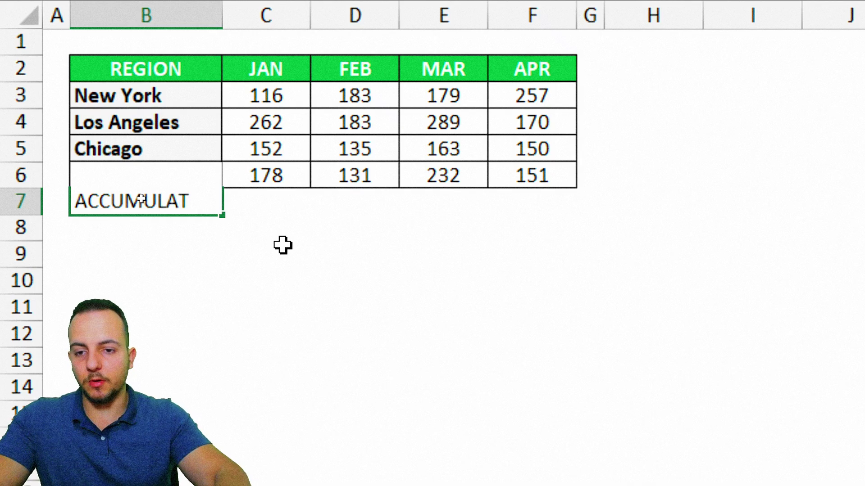
pyautogui.press('Return')
pyautogui.press('Up')
pyautogui.press('Right')
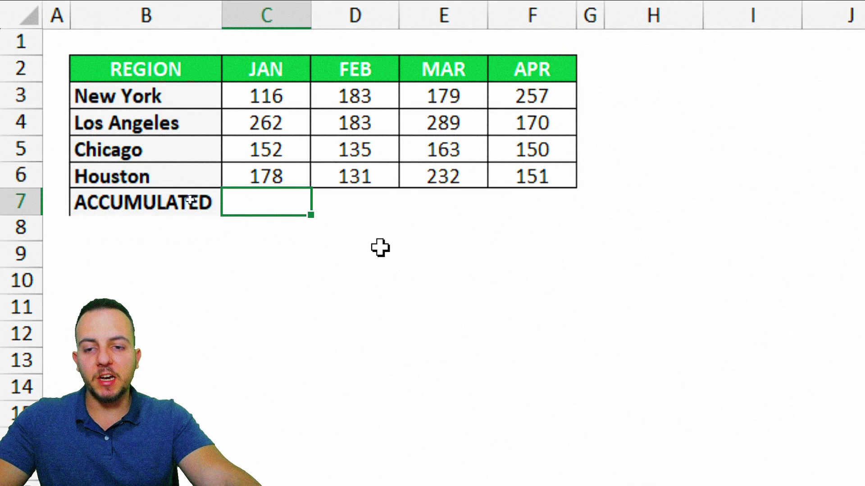
pyautogui.hotkey('ctrl', '2')
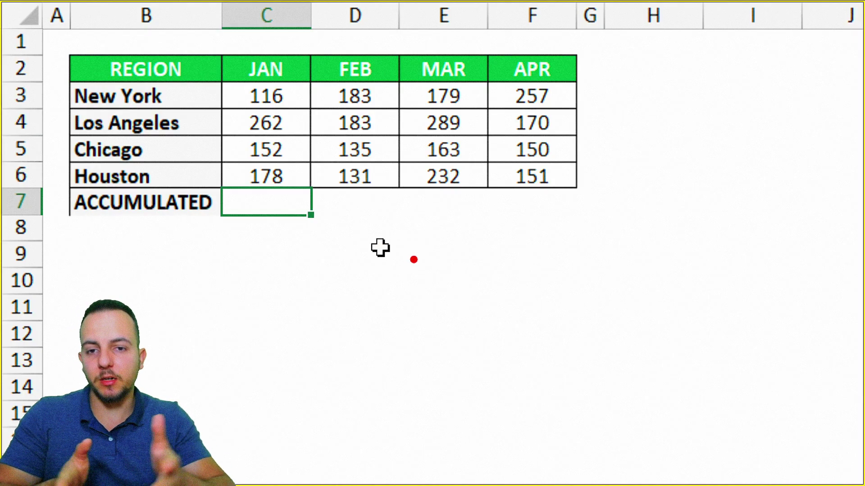
pyautogui.moveTo(229, 33); pyautogui.dragTo(310, 222)
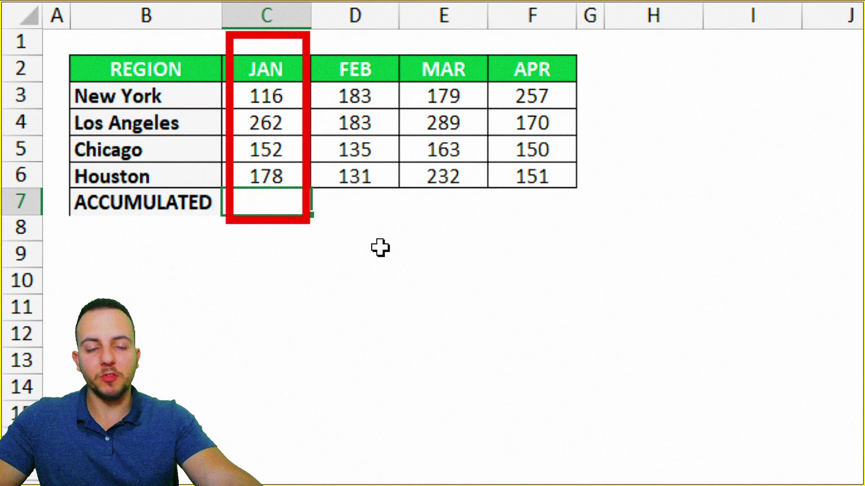
pyautogui.moveTo(242, 261); pyautogui.dragTo(133, 262)
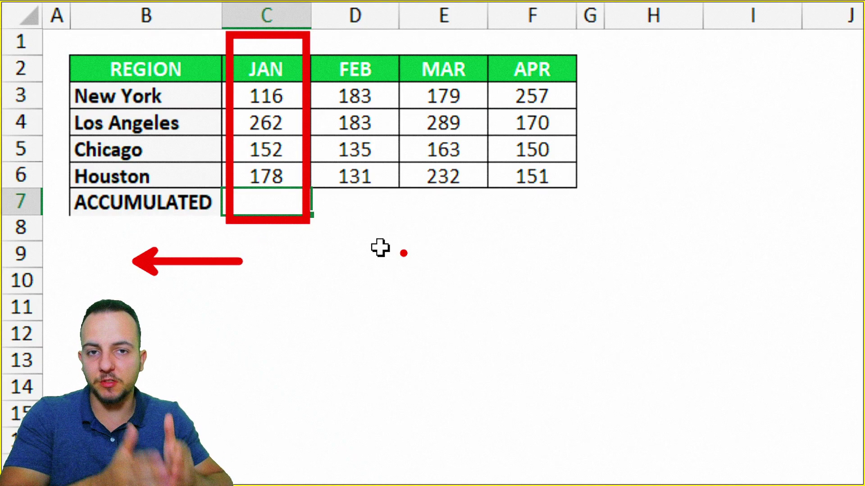
pyautogui.press('Escape')
# Enter 0 as the accumulated value for JAN in cell C7.
pyautogui.write('0')
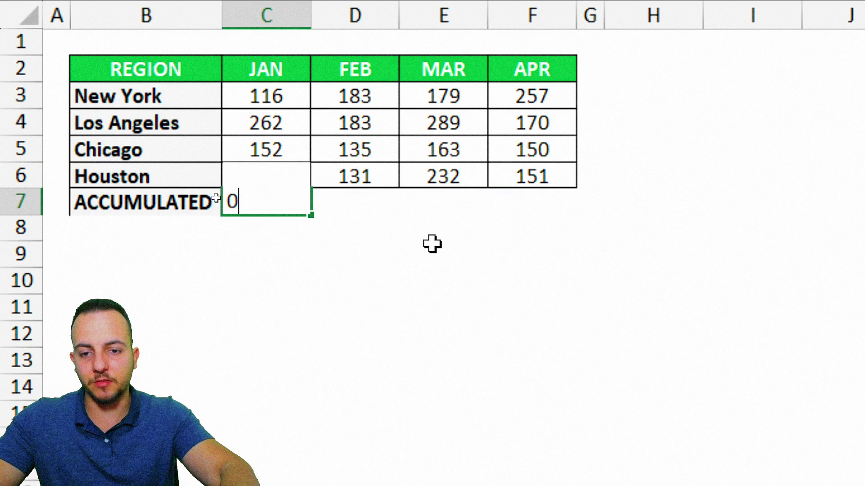
pyautogui.press('Return')
pyautogui.click(374, 201)
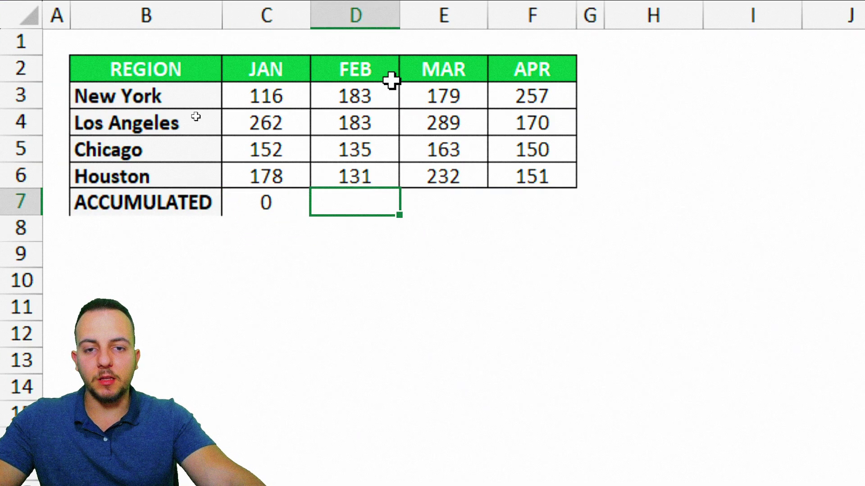
pyautogui.moveTo(392, 77); pyautogui.dragTo(383, 227)
pyautogui.moveTo(444, 70); pyautogui.dragTo(444, 227)
pyautogui.moveTo(532, 70); pyautogui.dragTo(517, 220)
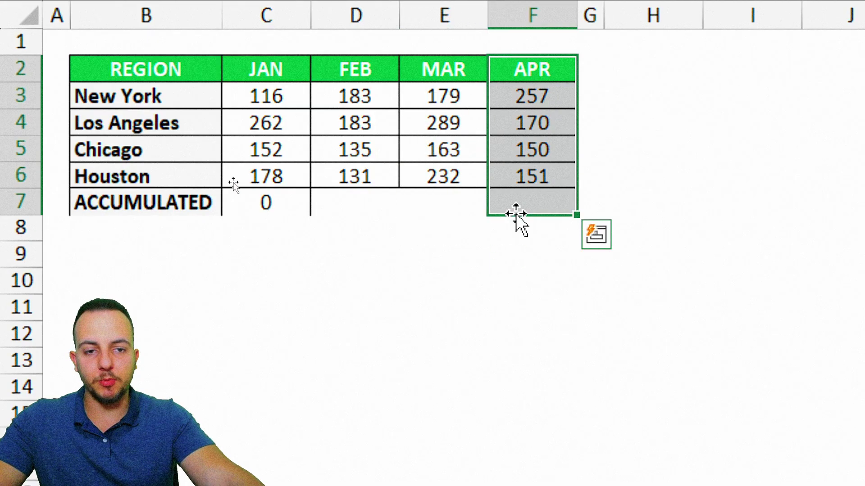
# Sum C3:C7 in the FEB accumulated cell D7 and fill the formula across the row to the APR column.
pyautogui.click(374, 203)
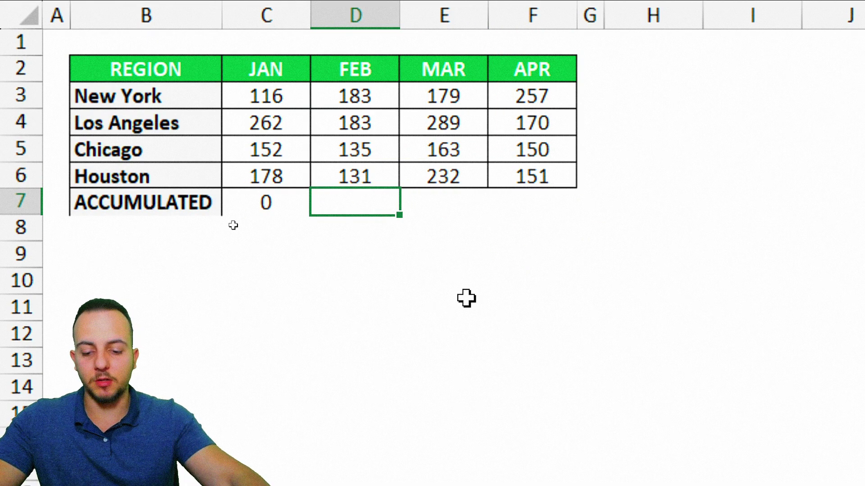
pyautogui.write('=')
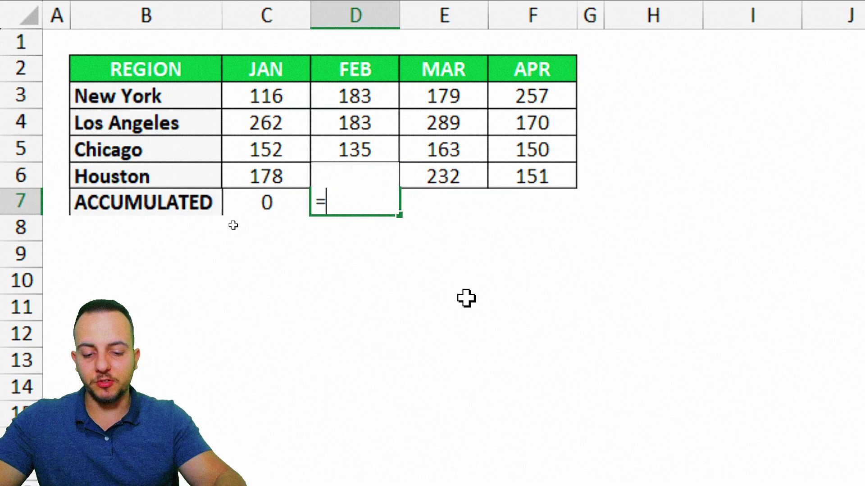
pyautogui.write('SUM')
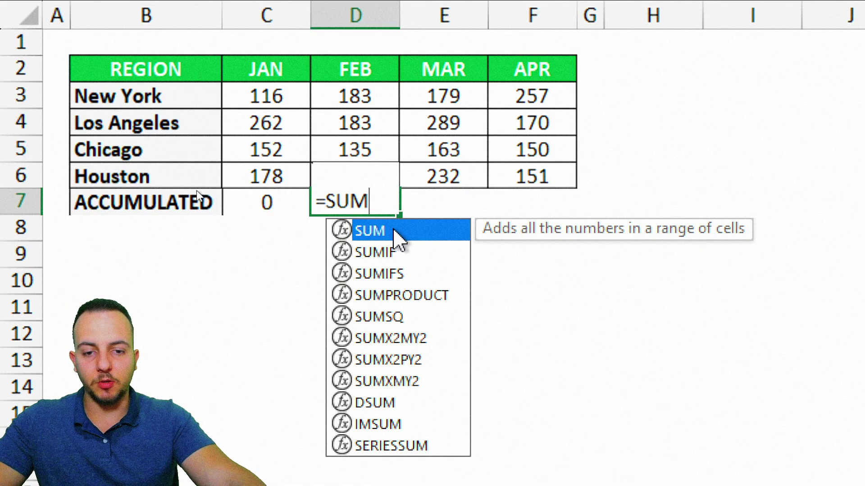
pyautogui.write('(')
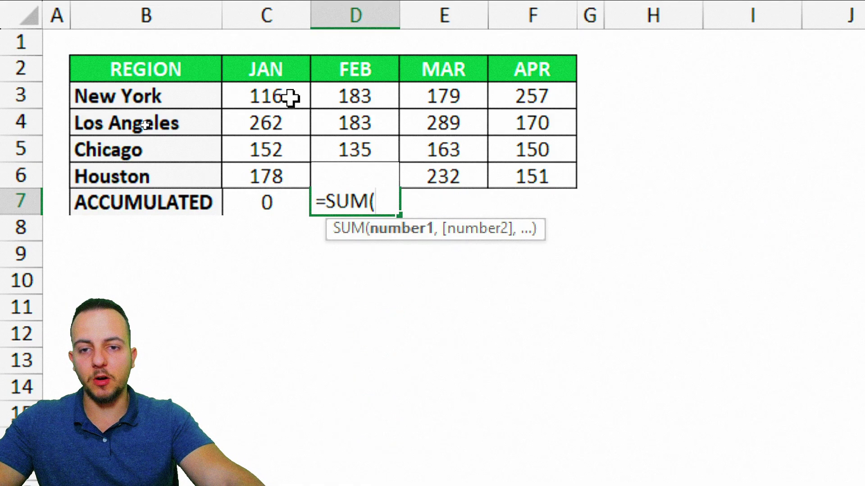
pyautogui.moveTo(291, 97); pyautogui.dragTo(270, 214)
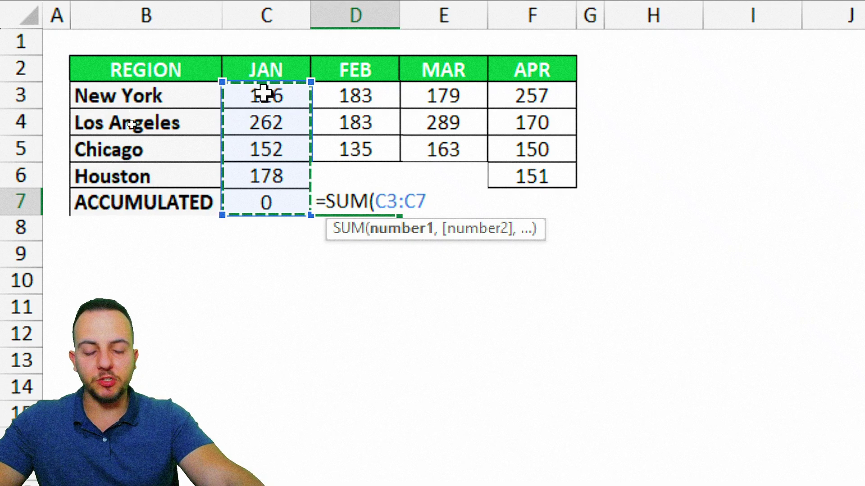
pyautogui.press('Return')
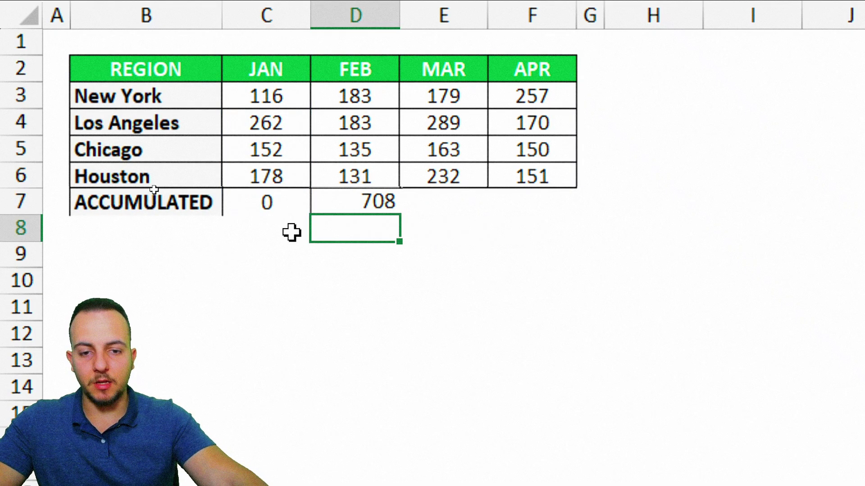
pyautogui.click(344, 204)
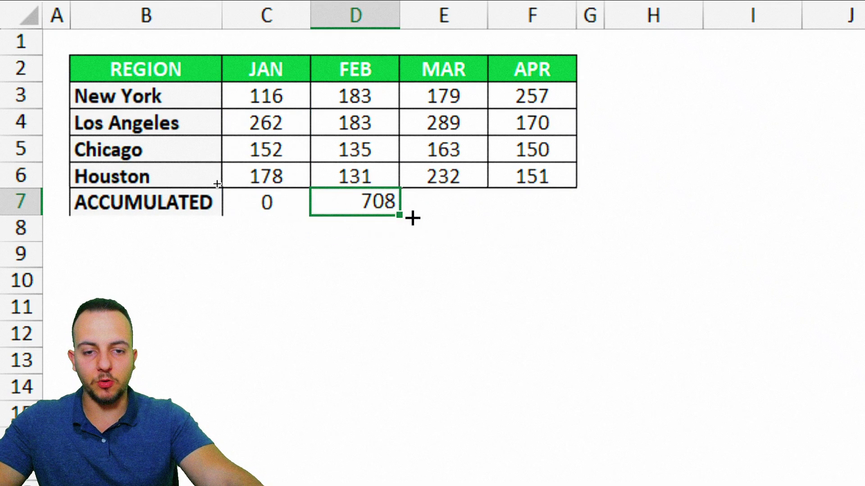
pyautogui.moveTo(413, 218); pyautogui.dragTo(585, 208)
pyautogui.click(529, 205)
pyautogui.click(448, 202)
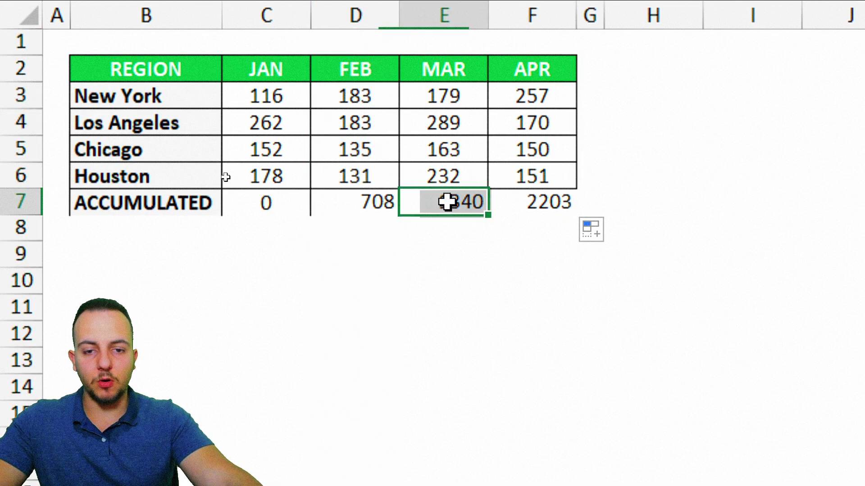
pyautogui.click(516, 198)
pyautogui.hotkey('ctrl', 'space')
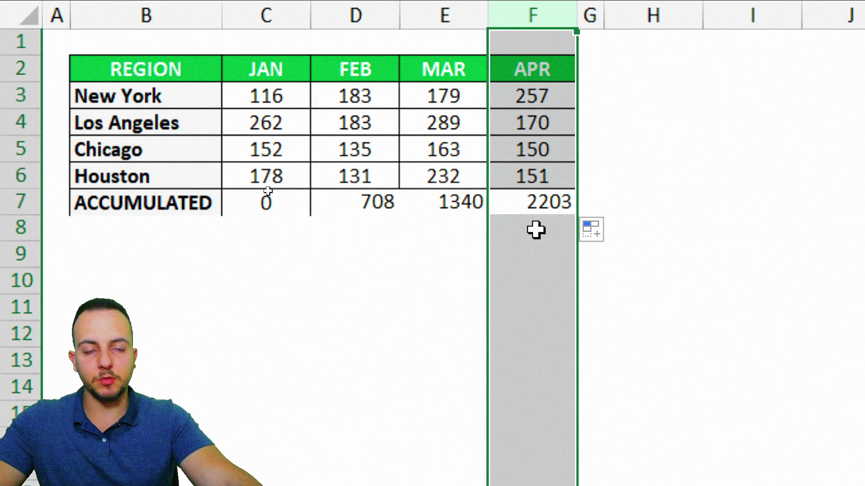
pyautogui.click(607, 79)
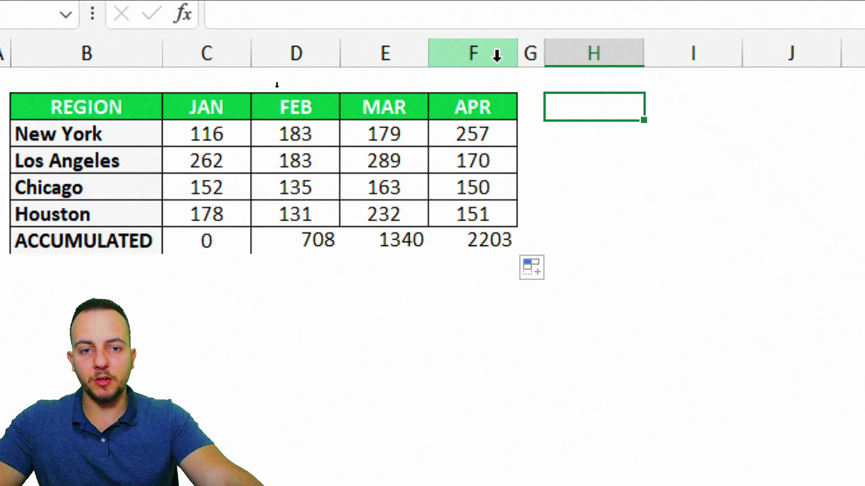
# Widen column G to roughly the width of a table column and enter the header TOTAL in cell G2.
pyautogui.click(497, 55)
pyautogui.click(530, 53)
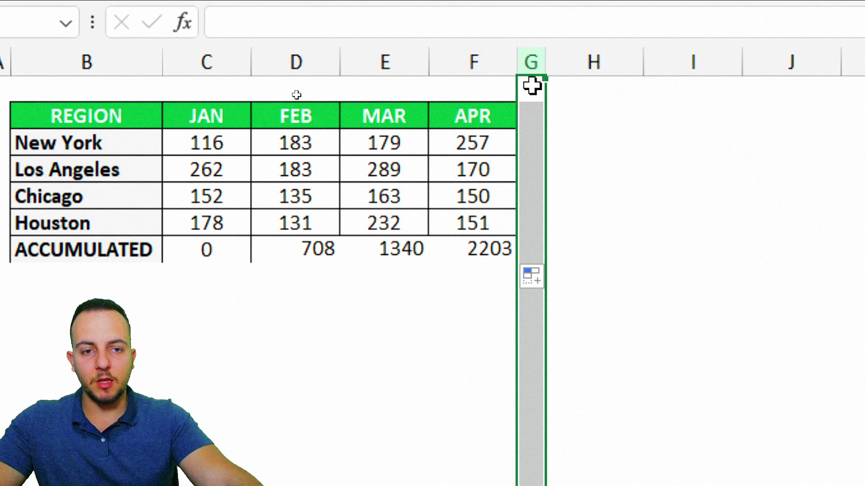
pyautogui.moveTo(545, 64); pyautogui.dragTo(623, 63)
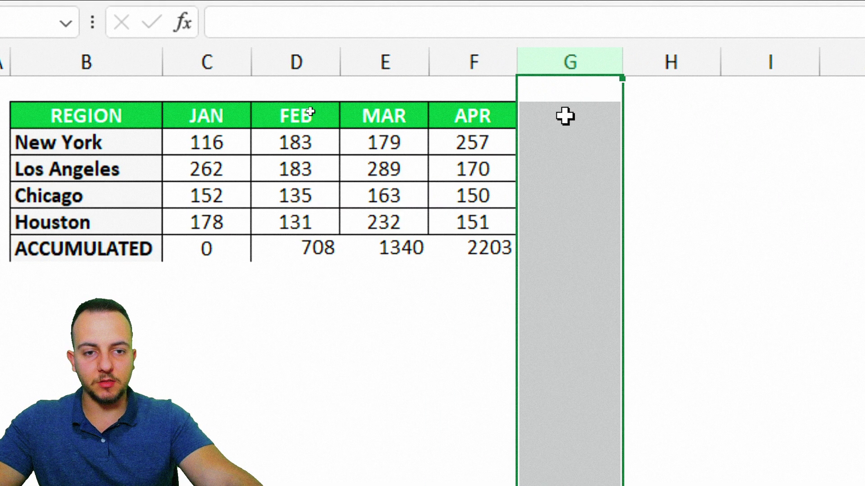
pyautogui.click(565, 116)
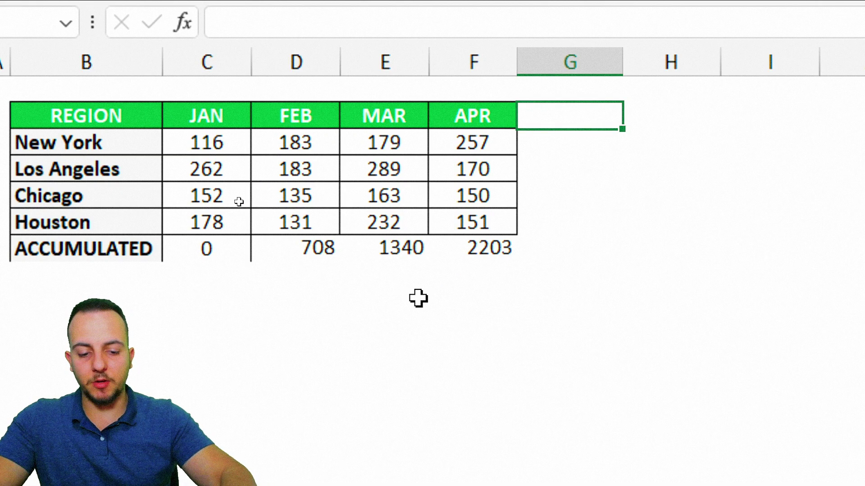
pyautogui.write('TOTAL')
pyautogui.press('Return')
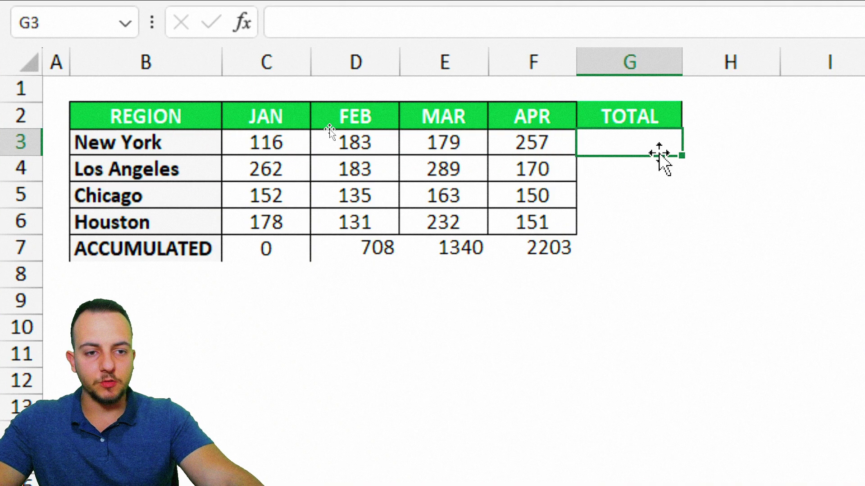
# Sum New York's C3:F3 values in the TOTAL cell G3 and fill the formula down to Houston's row.
pyautogui.write('=SUM')
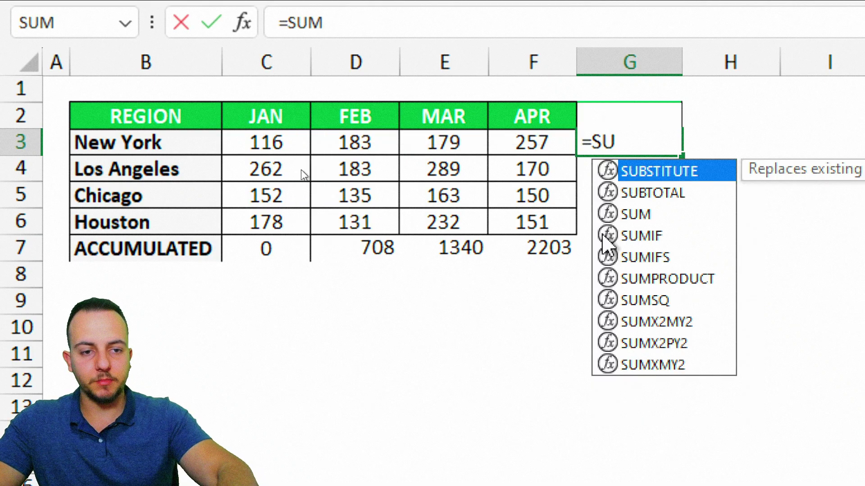
pyautogui.doubleClick(631, 170)
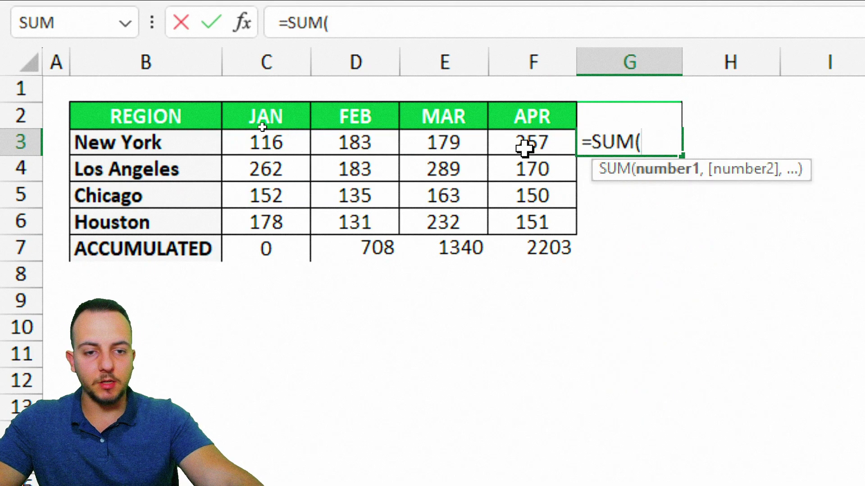
pyautogui.moveTo(525, 148); pyautogui.dragTo(277, 155)
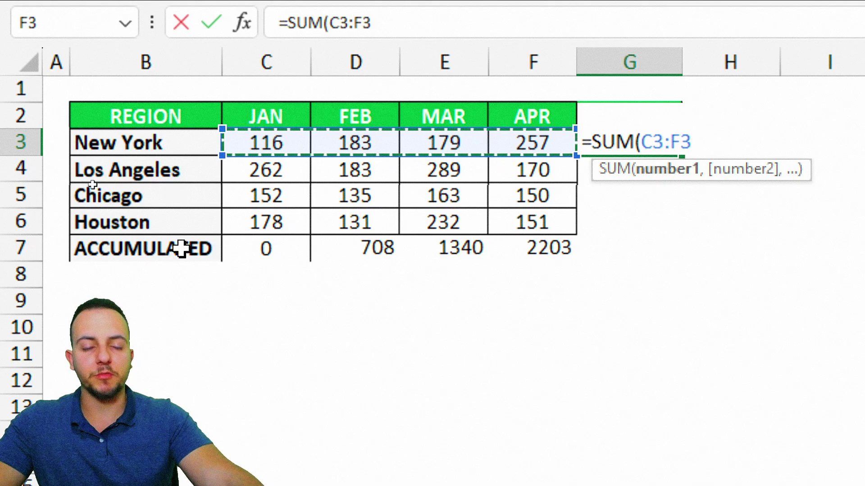
pyautogui.press('Return')
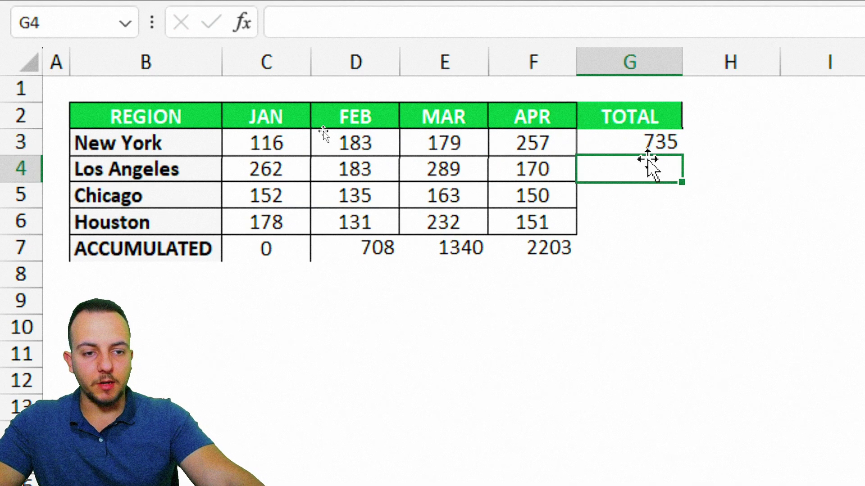
pyautogui.click(636, 147)
pyautogui.moveTo(677, 161); pyautogui.dragTo(662, 227)
# Enter 0 in cell G7, where the ACCUMULATED row meets the TOTAL column.
pyautogui.click(654, 252)
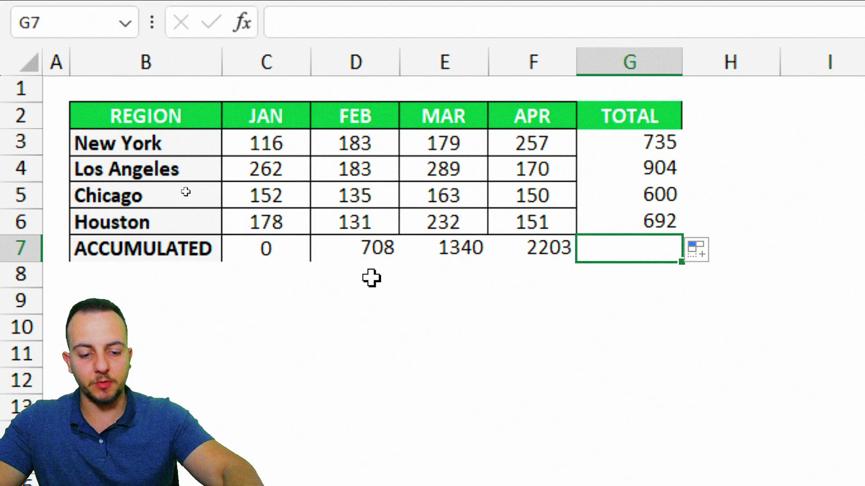
pyautogui.write('0')
pyautogui.press('Return')
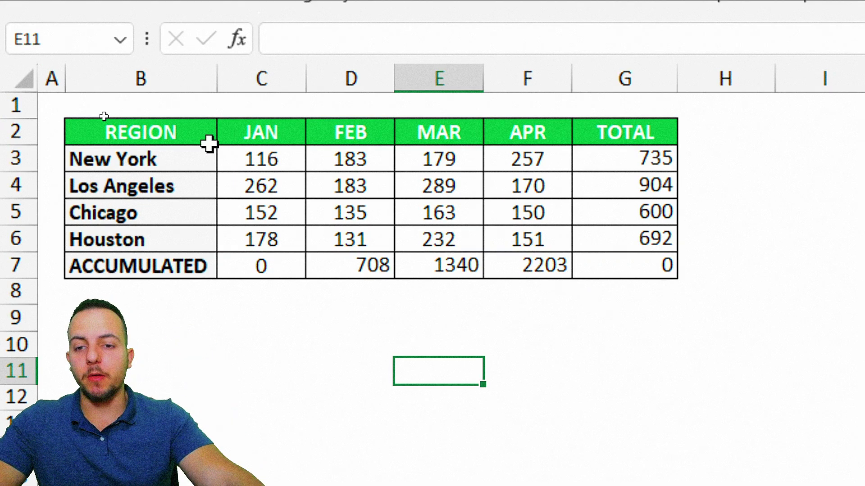
# Insert a 2-D Stacked Column chart based on the whole table B2:G7.
pyautogui.moveTo(201, 120)
pyautogui.mouseDown()
pyautogui.moveTo(477, 196)
pyautogui.moveTo(587, 243)
pyautogui.mouseUp()
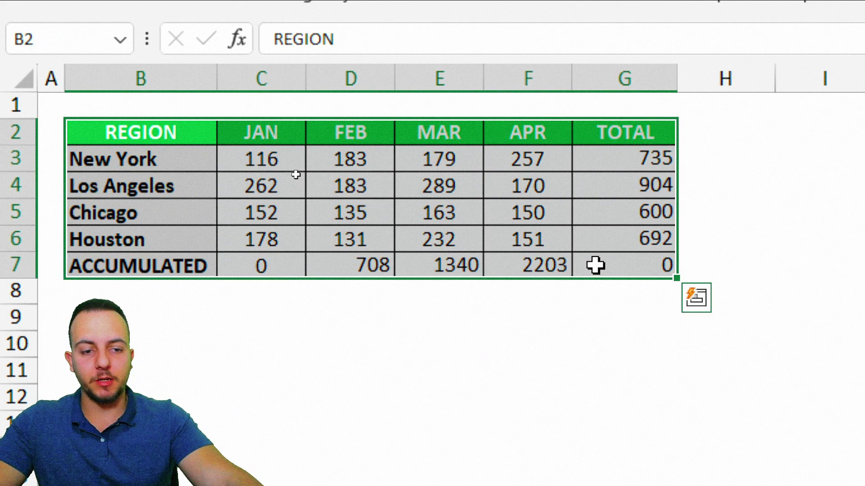
pyautogui.click(165, 86)
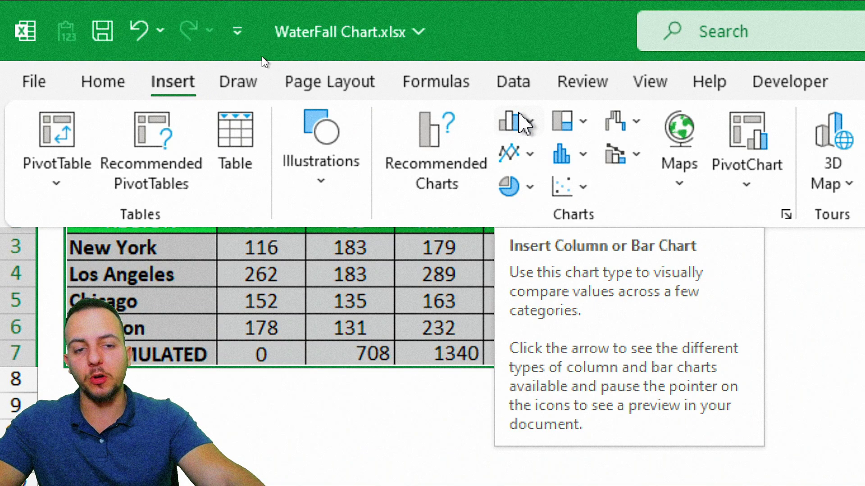
pyautogui.click(523, 123)
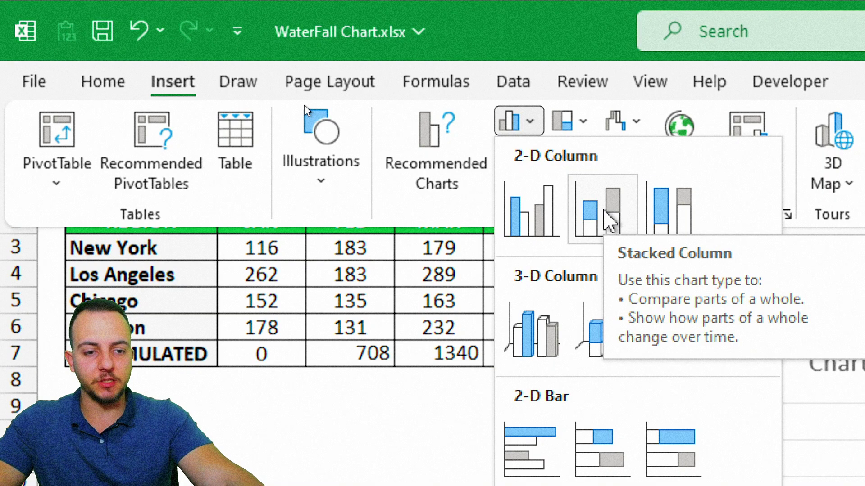
pyautogui.click(608, 216)
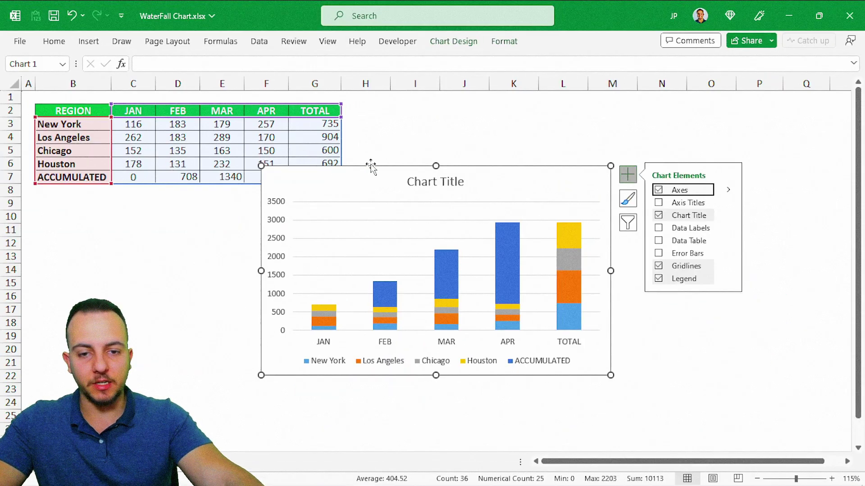
# Move the chart beside the table, starting at column H, and enlarge it to reach about column Q and row 25.
pyautogui.moveTo(377, 168); pyautogui.dragTo(431, 95)
pyautogui.click(464, 101)
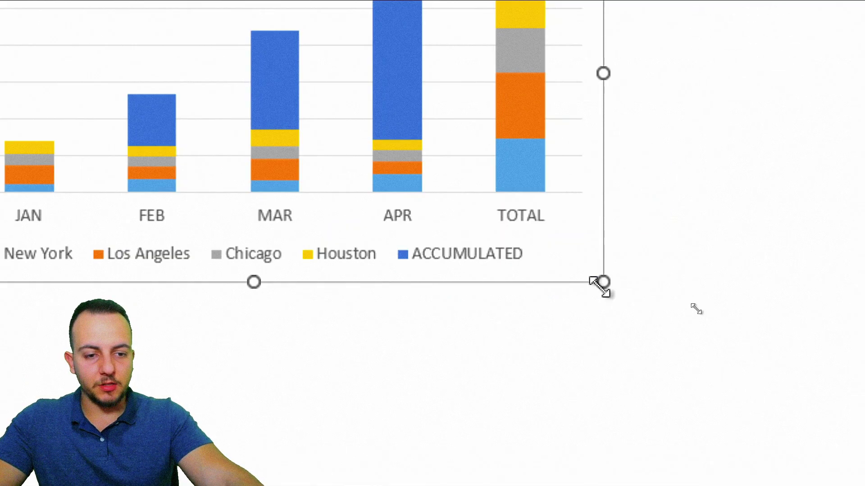
pyautogui.moveTo(603, 282); pyautogui.dragTo(670, 334)
pyautogui.moveTo(774, 377); pyautogui.dragTo(830, 422)
pyautogui.click(280, 335)
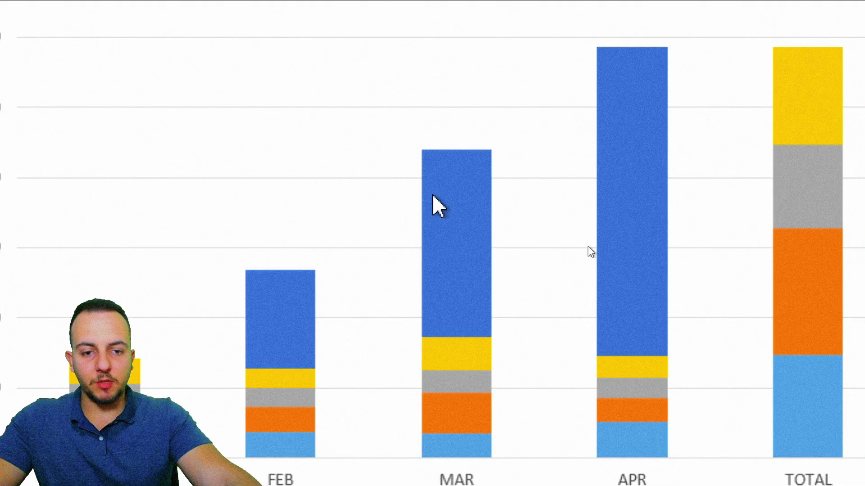
# Reorder the chart's data series so that ACCUMULATED comes first, ahead of New York.
pyautogui.rightClick(460, 185)
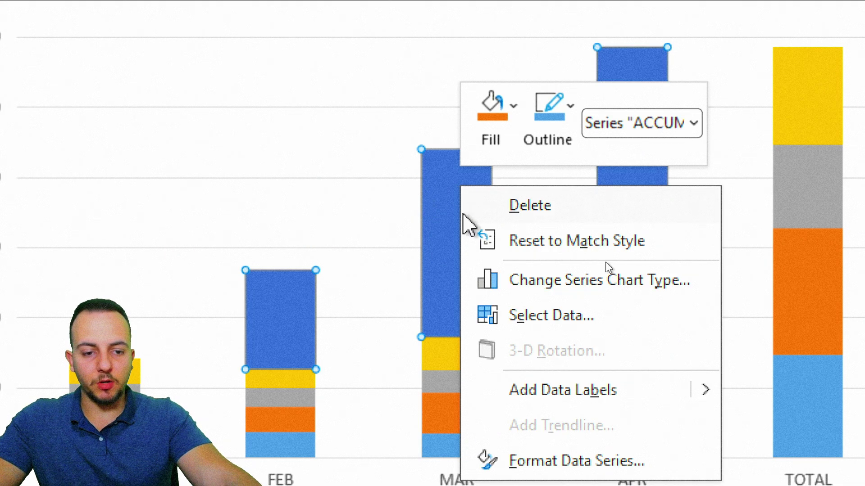
pyautogui.click(522, 316)
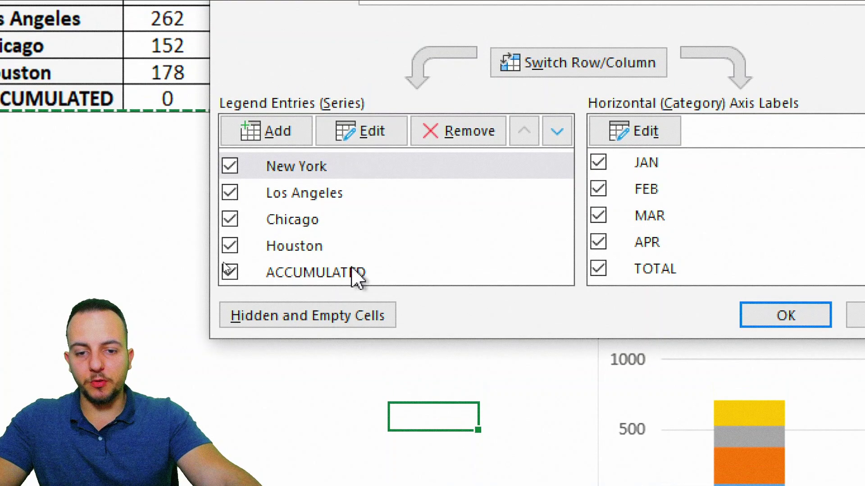
pyautogui.click(345, 235)
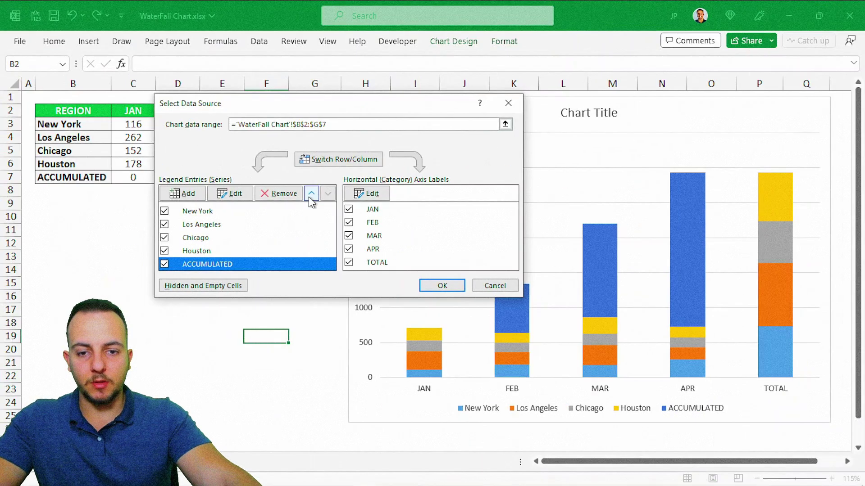
pyautogui.click(521, 138)
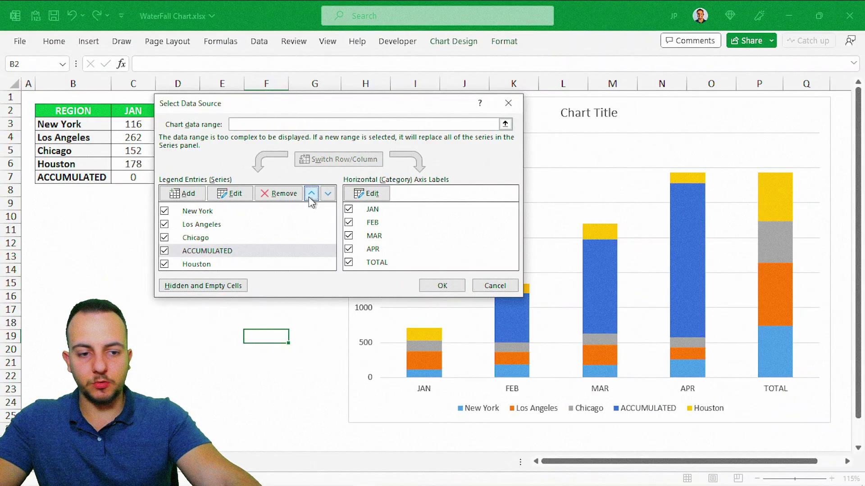
pyautogui.click(520, 138)
pyautogui.click(520, 138)
pyautogui.click(521, 138)
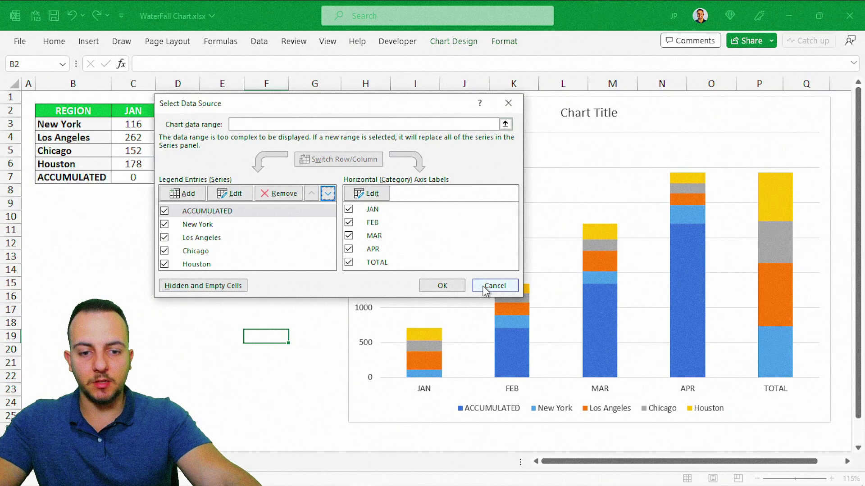
pyautogui.click(86, 275)
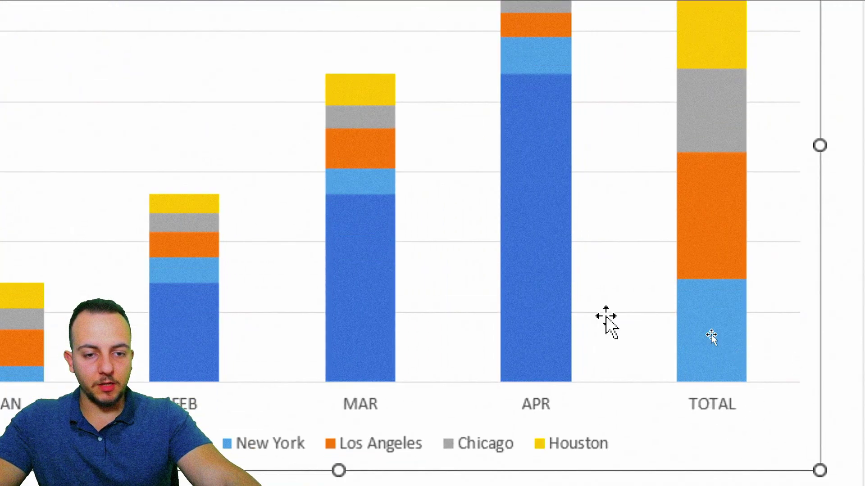
# Set the shape fill of the ACCUMULATED series to No Fill and deselect the chart.
pyautogui.click(680, 310)
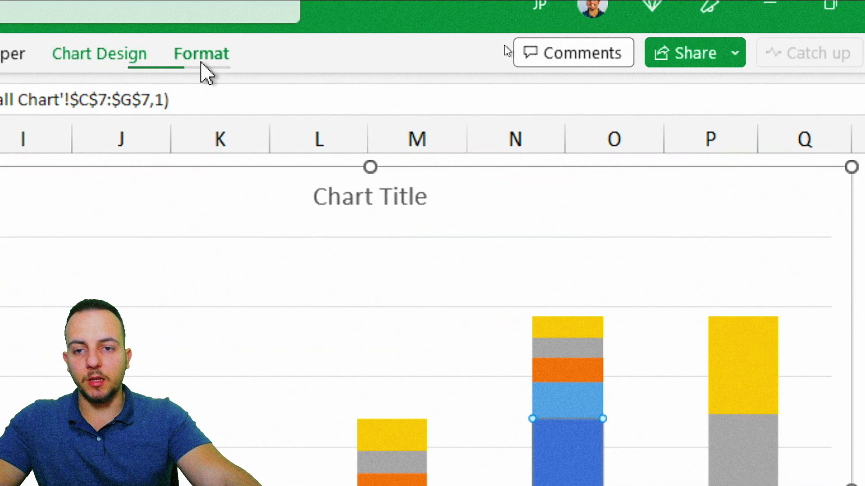
pyautogui.click(202, 59)
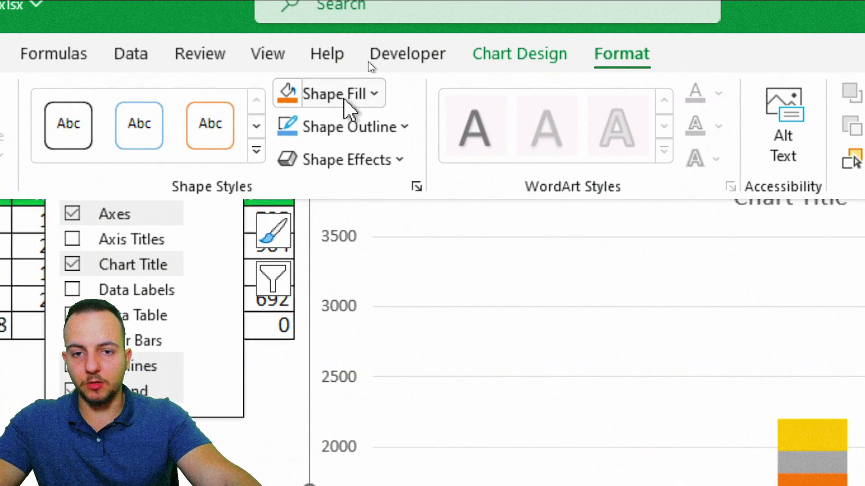
pyautogui.click(348, 97)
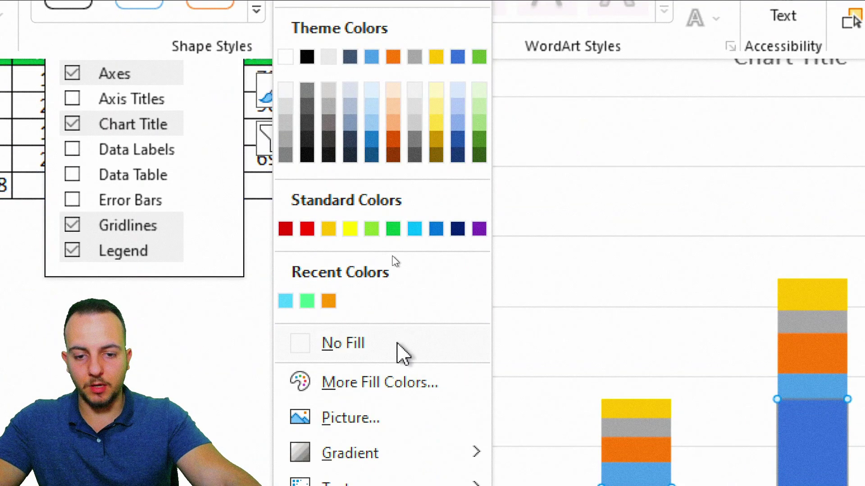
pyautogui.click(351, 464)
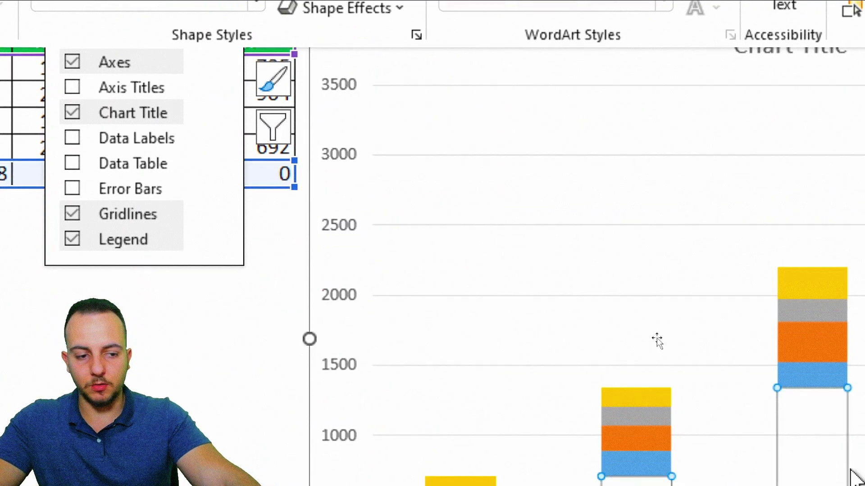
pyautogui.click(614, 417)
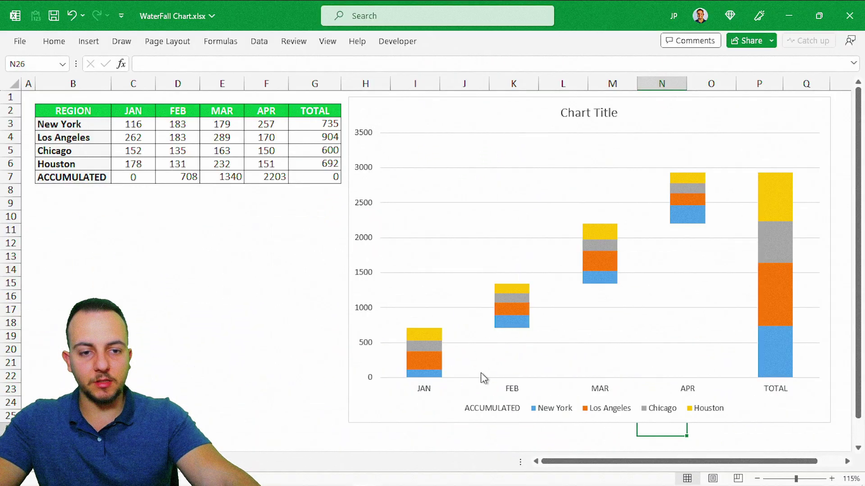
pyautogui.click(310, 289)
pyautogui.click(204, 311)
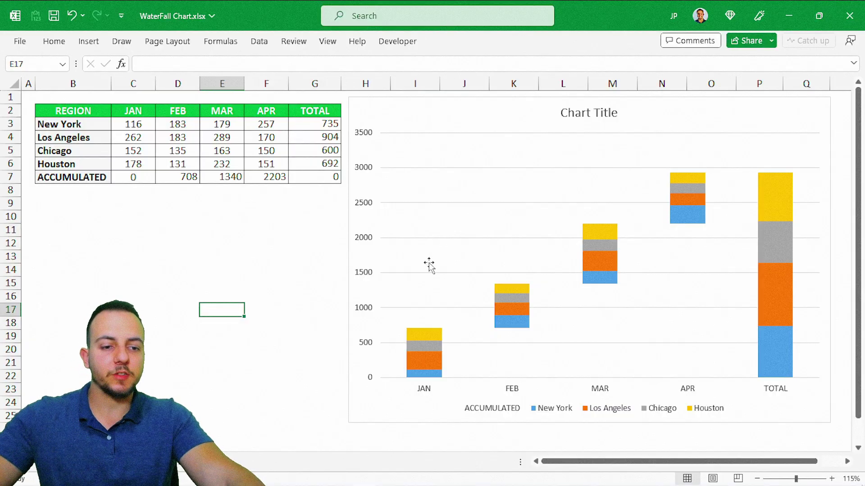
# Delete the chart title.
pyautogui.click(616, 114)
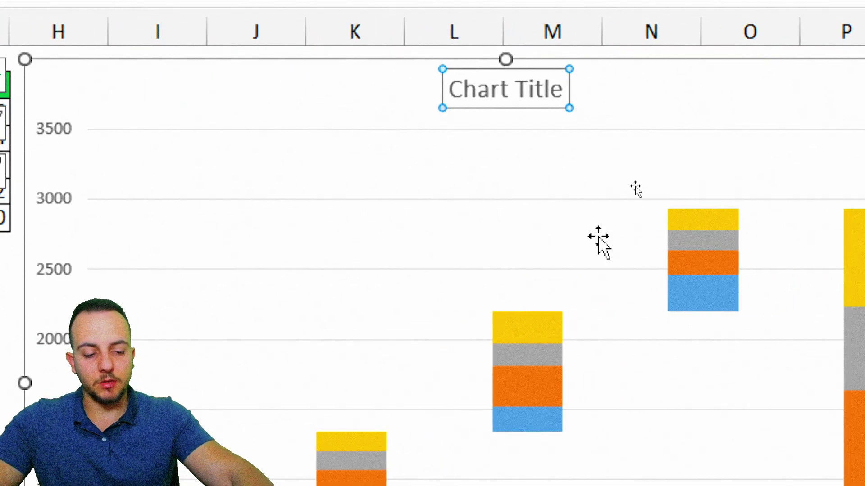
pyautogui.press('Delete')
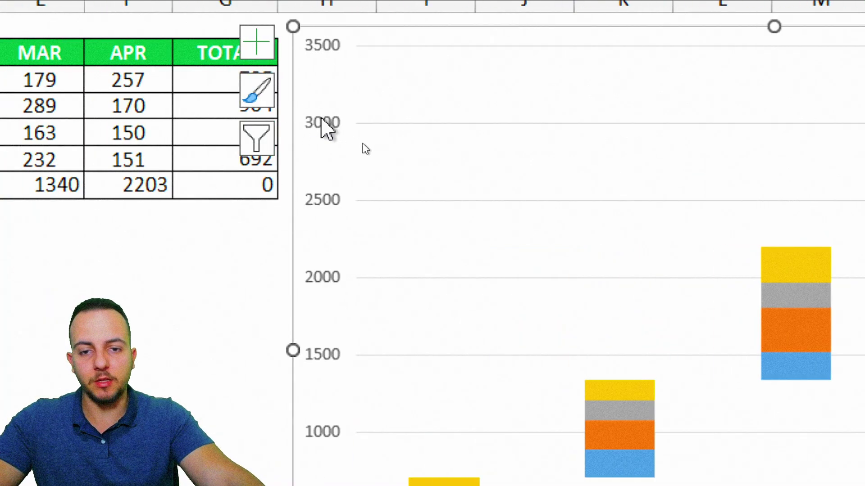
# Set the maximum bound of the chart's vertical axis to 3000.
pyautogui.click(58, 129)
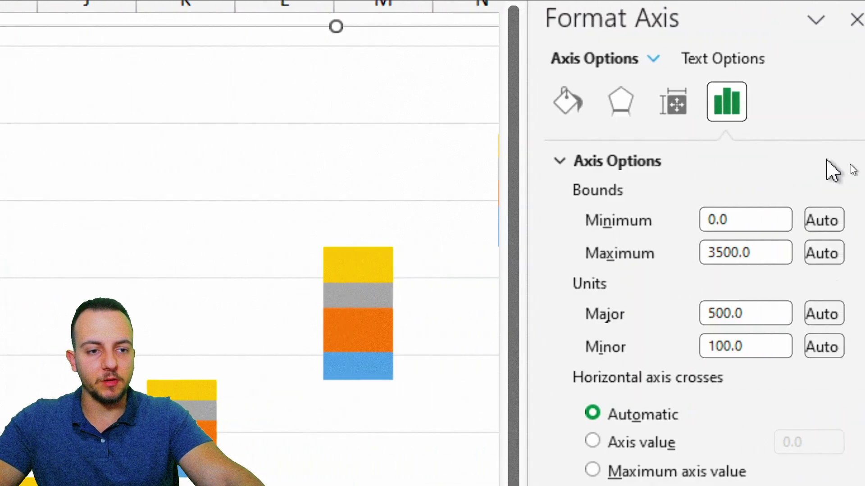
pyautogui.moveTo(509, 239); pyautogui.dragTo(448, 241)
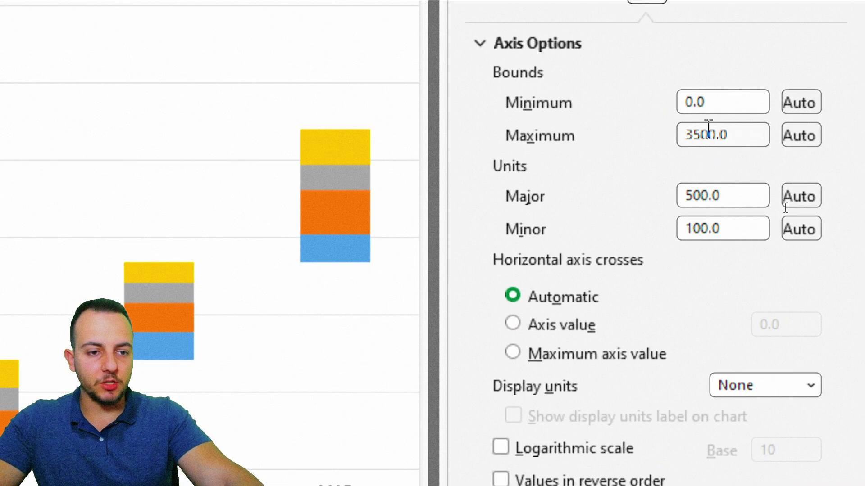
pyautogui.click(700, 133)
pyautogui.press('BackSpace')
pyautogui.write('0')
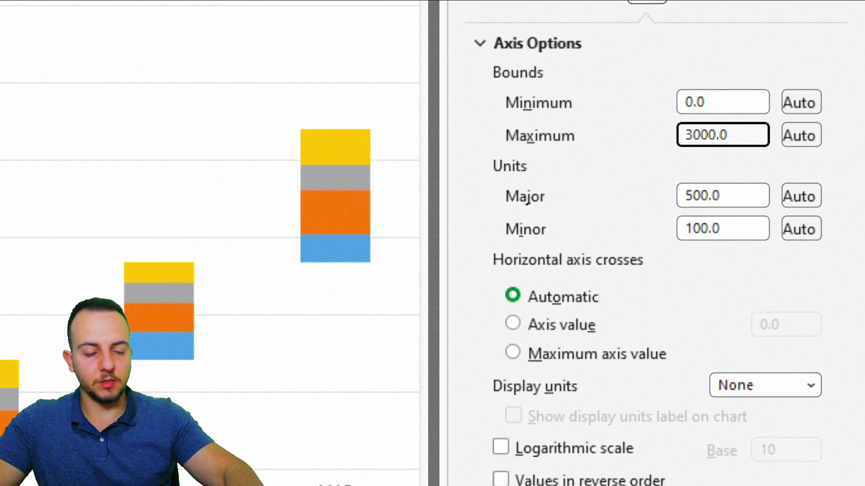
pyautogui.press('Return')
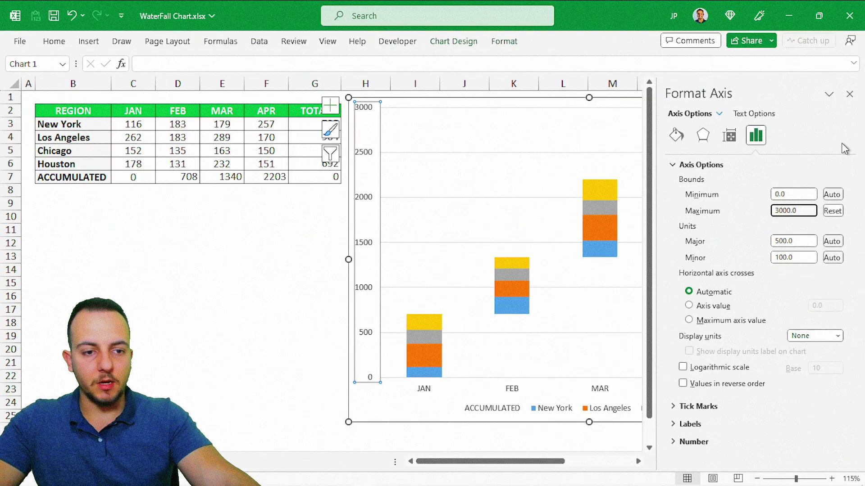
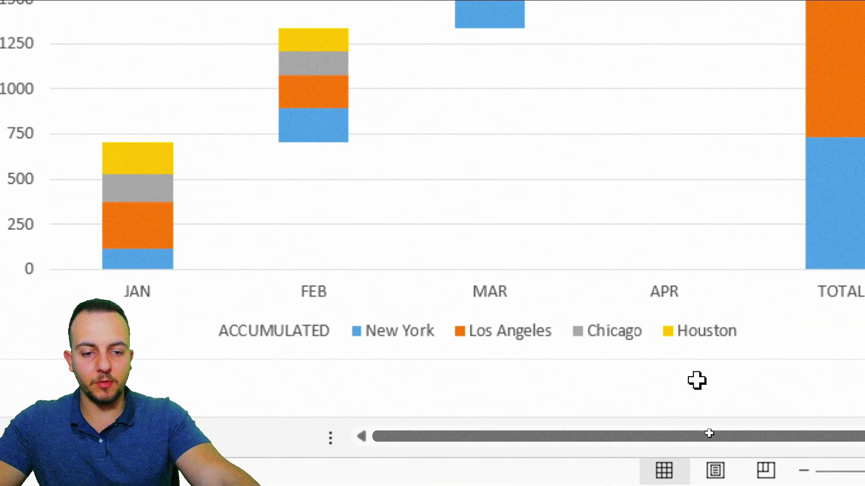
# Place the chart's legend on the right side of the plot area.
pyautogui.click(254, 423)
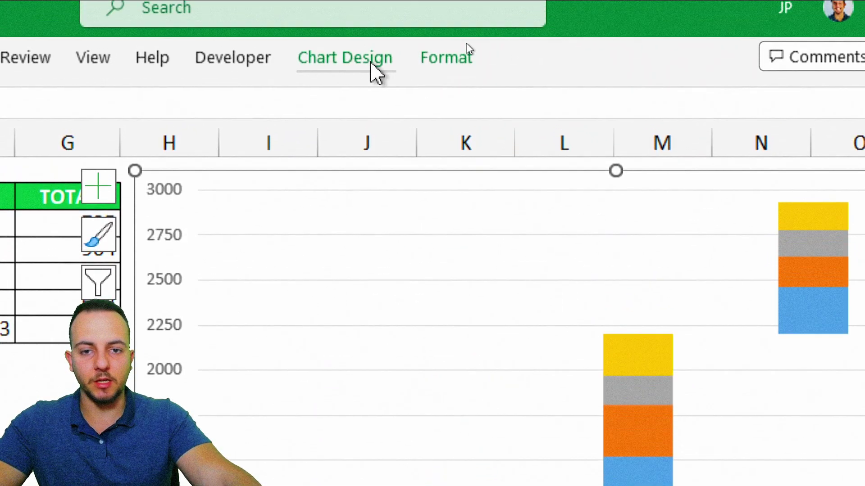
pyautogui.click(370, 63)
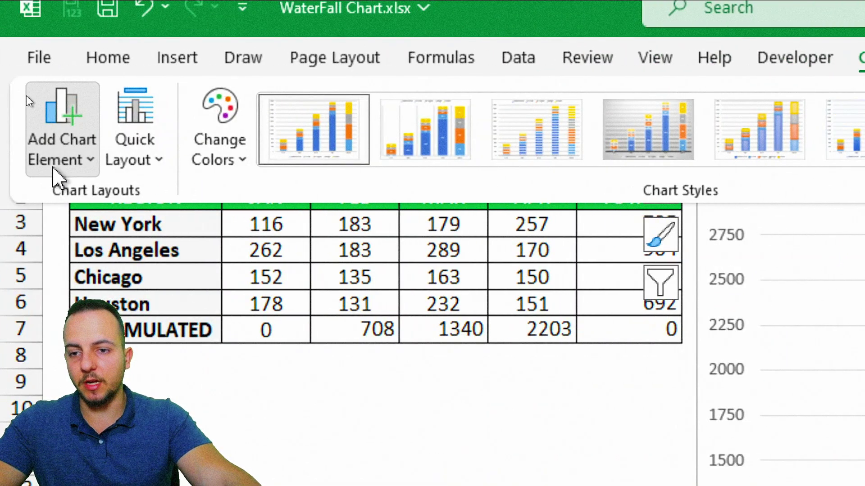
pyautogui.click(54, 169)
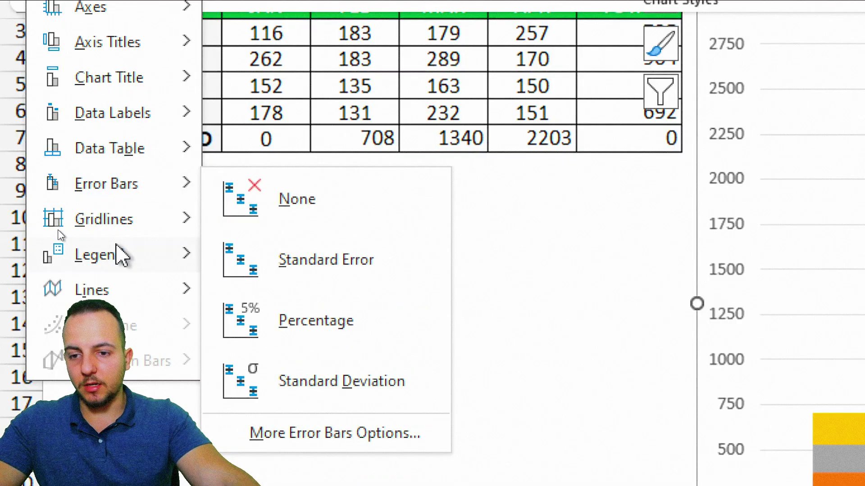
pyautogui.moveTo(119, 256)
pyautogui.click(309, 222)
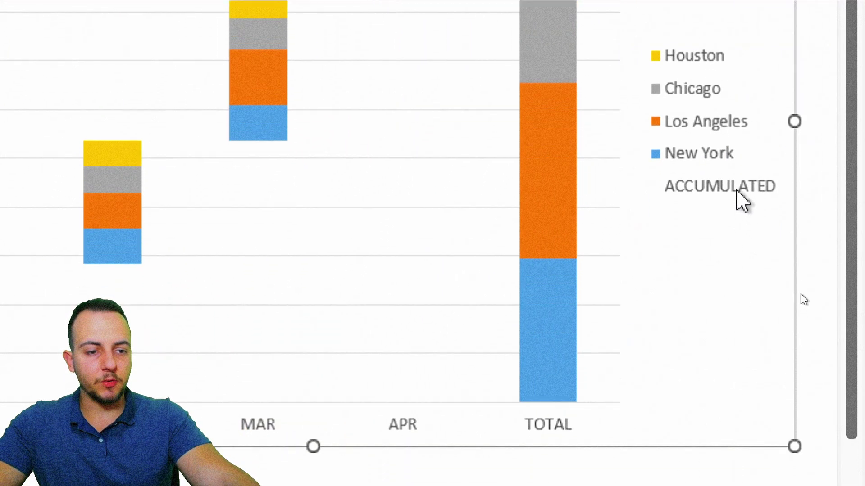
# Delete the ACCUMULATED entry from the chart's legend.
pyautogui.click(730, 187)
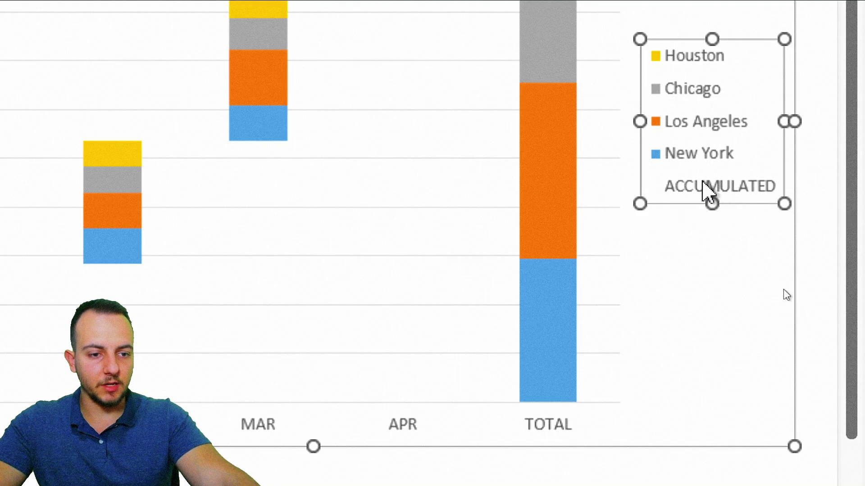
pyautogui.click(711, 191)
pyautogui.press('Delete')
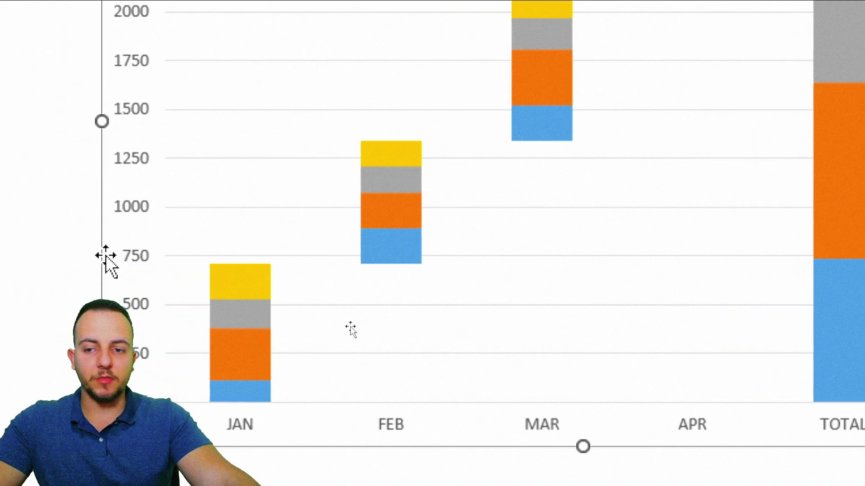
pyautogui.moveTo(152, 28)
pyautogui.mouseDown()
pyautogui.moveTo(199, 110)
pyautogui.moveTo(210, 256)
pyautogui.mouseUp()
pyautogui.hotkey('ctrl', 'z')
pyautogui.hotkey('ctrl', 'z')
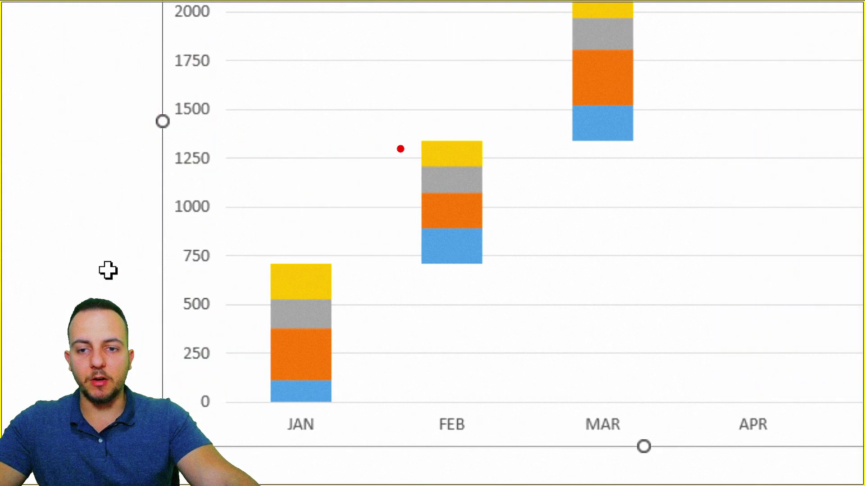
pyautogui.moveTo(415, 133)
pyautogui.mouseDown()
pyautogui.moveTo(480, 169)
pyautogui.moveTo(490, 196)
pyautogui.mouseUp()
pyautogui.moveTo(408, 164)
pyautogui.mouseDown()
pyautogui.moveTo(491, 194)
pyautogui.moveTo(478, 228)
pyautogui.moveTo(499, 227)
pyautogui.mouseUp()
pyautogui.moveTo(399, 225); pyautogui.dragTo(499, 269)
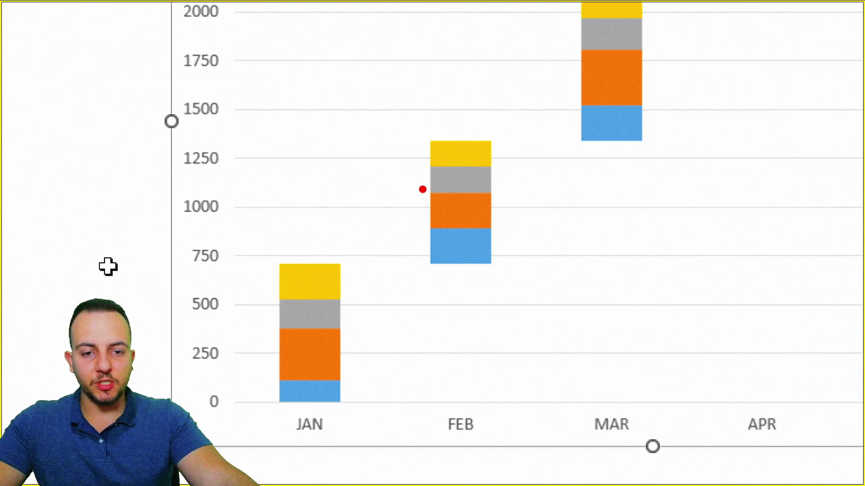
pyautogui.moveTo(426, 190)
pyautogui.mouseDown()
pyautogui.moveTo(498, 234)
pyautogui.moveTo(635, 201)
pyautogui.mouseUp()
pyautogui.click(650, 198)
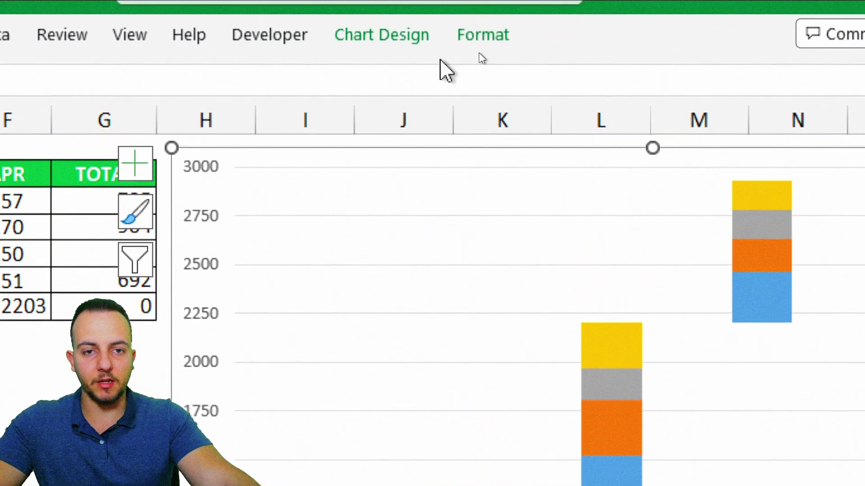
# Add centered data labels to the chart's series.
pyautogui.click(416, 64)
pyautogui.click(59, 162)
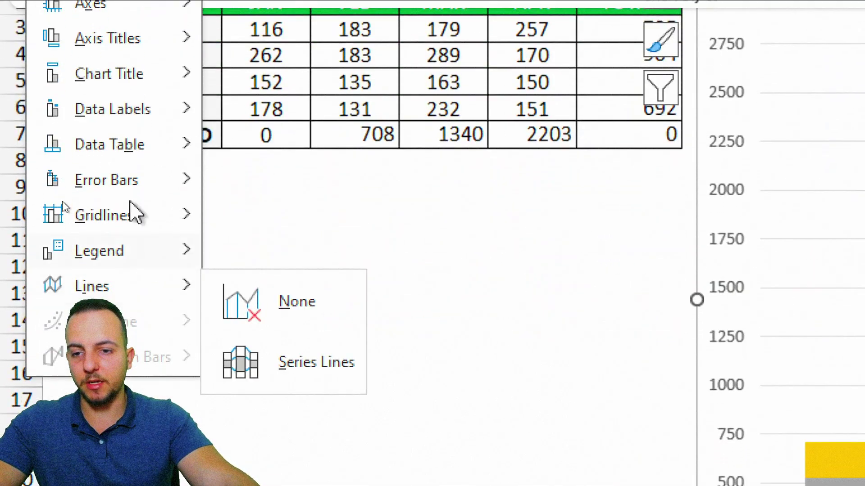
pyautogui.moveTo(123, 302)
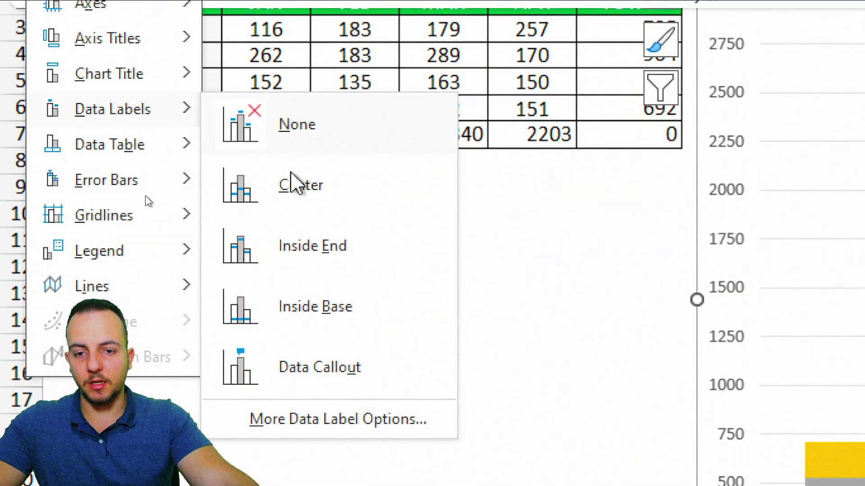
pyautogui.click(292, 366)
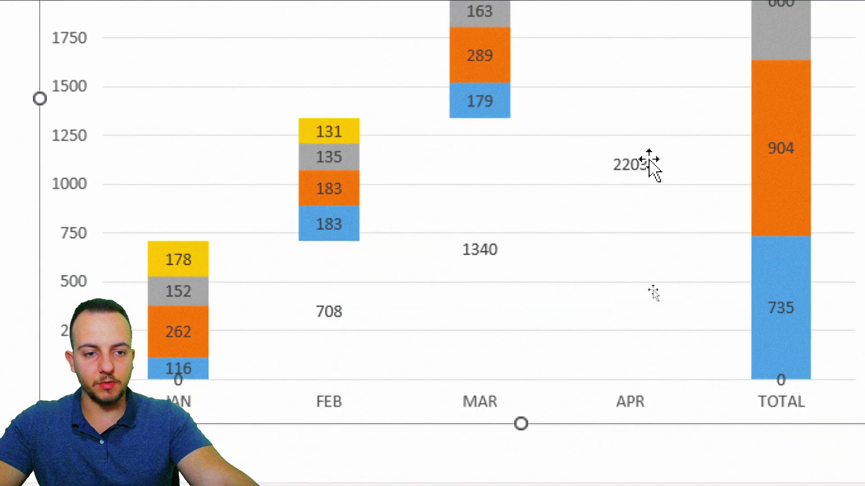
# Delete the data labels of the hidden ACCUMULATED series and deselect the chart.
pyautogui.click(625, 168)
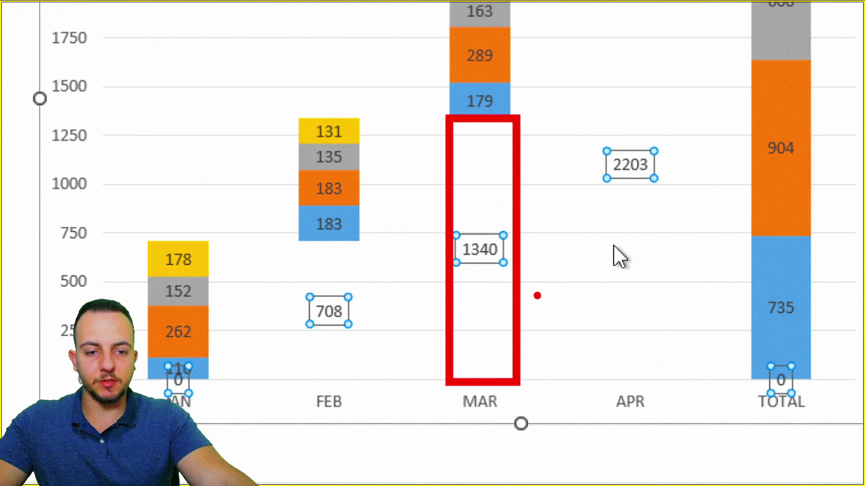
pyautogui.press('Delete')
pyautogui.click(229, 364)
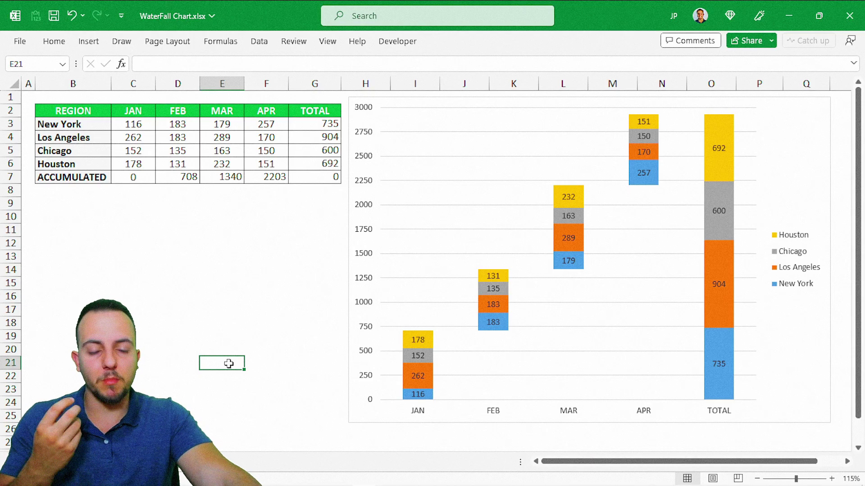
# Make all text in the chart bold and black, leaving the chart deselected.
pyautogui.click(351, 317)
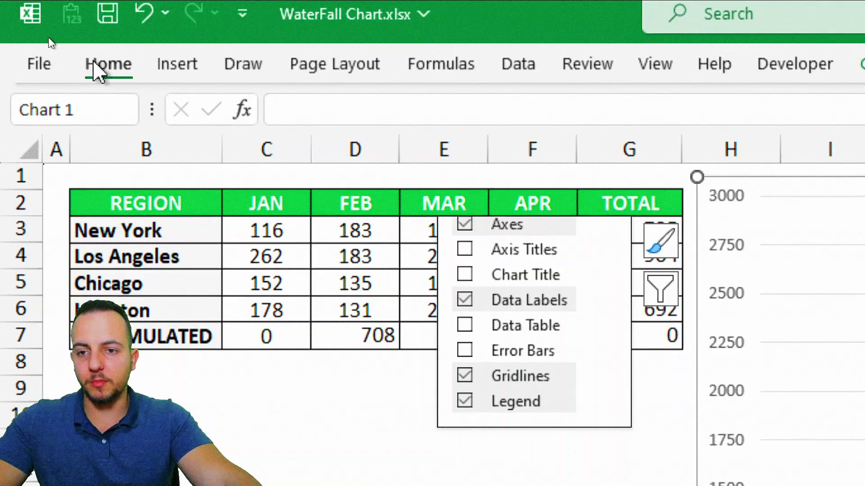
pyautogui.click(108, 64)
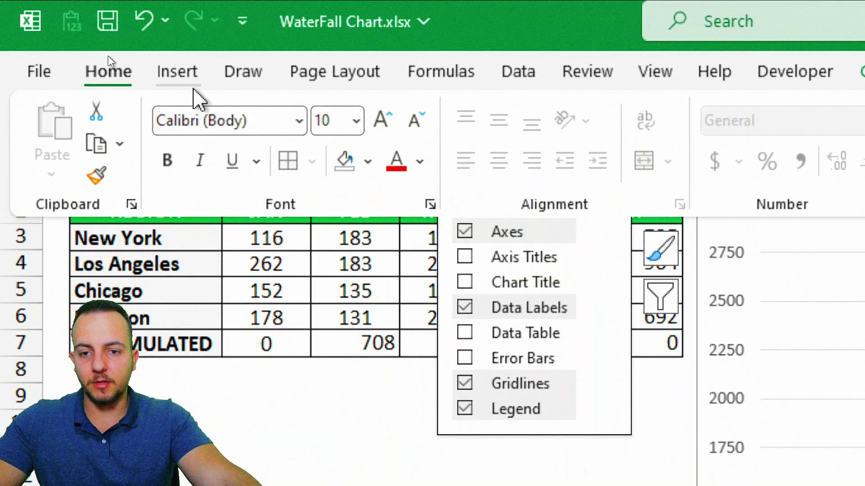
pyautogui.click(167, 160)
pyautogui.click(420, 161)
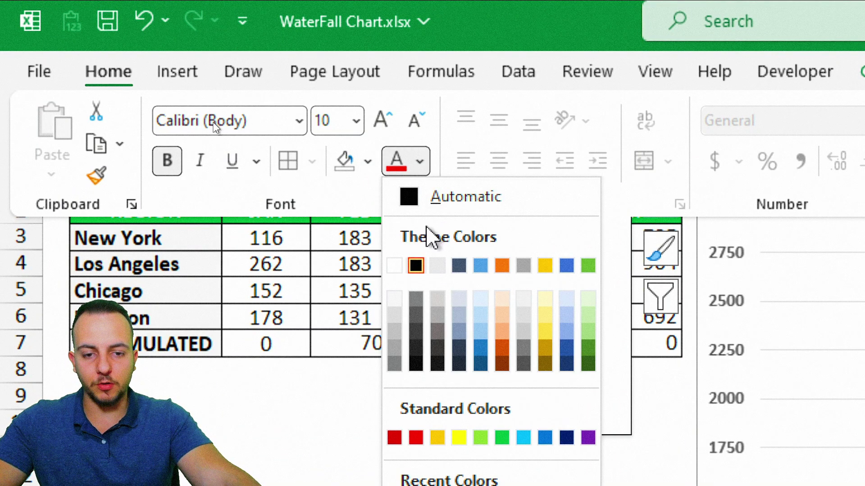
pyautogui.click(416, 266)
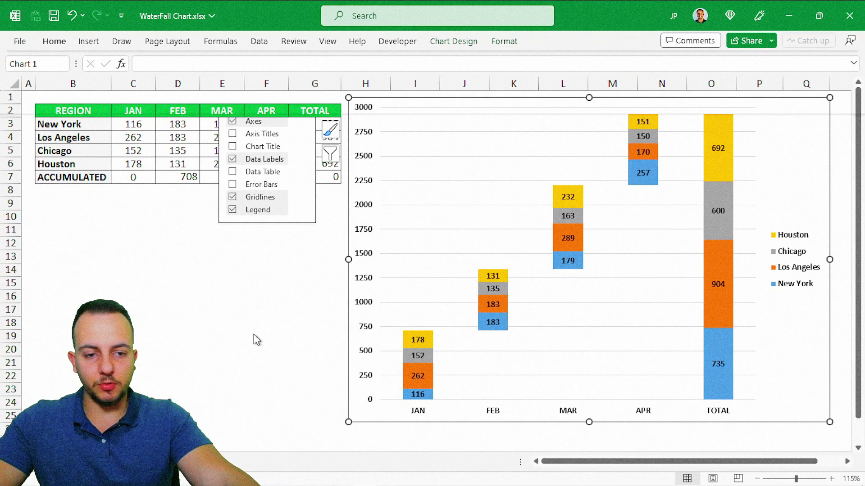
pyautogui.click(255, 333)
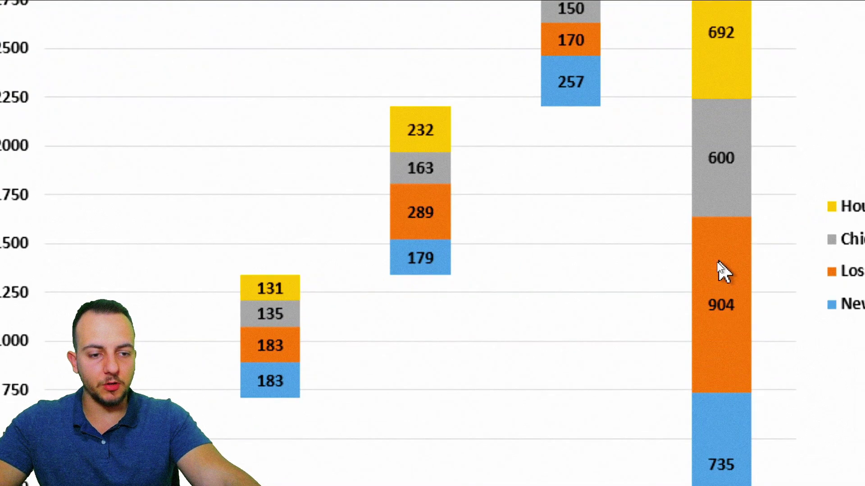
# Set the gap width of the chart's data series to 100%.
pyautogui.doubleClick(712, 266)
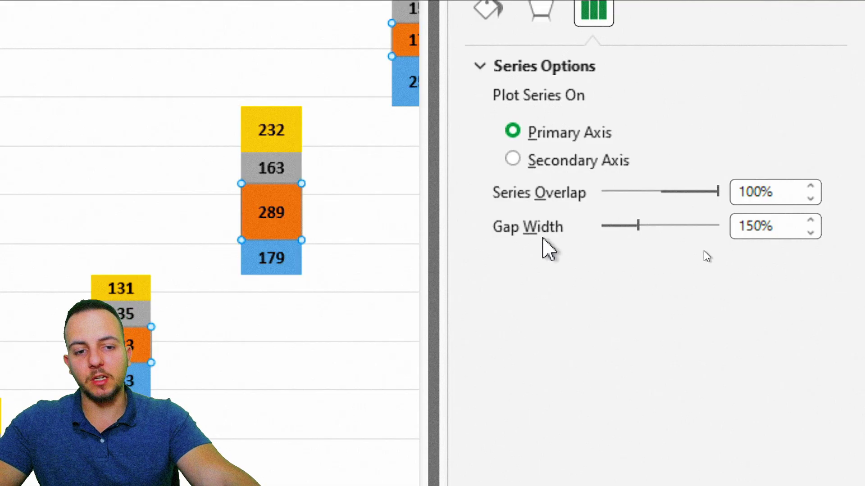
pyautogui.click(753, 225)
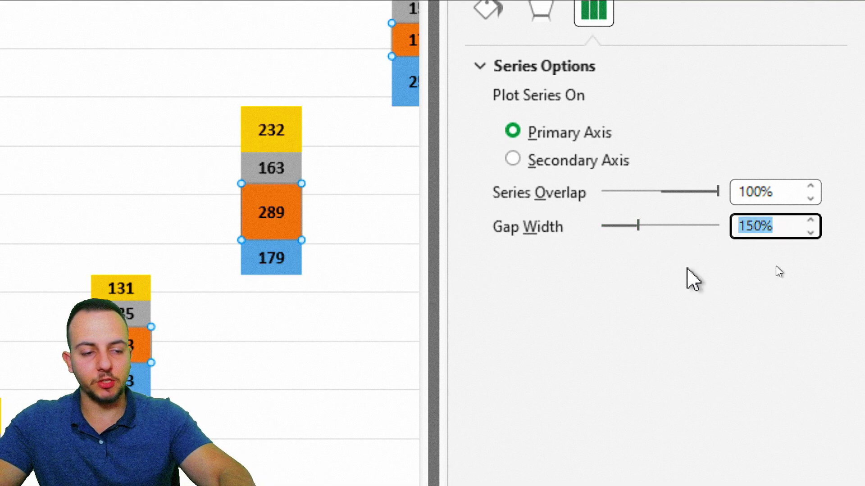
pyautogui.write('100')
pyautogui.press('Return')
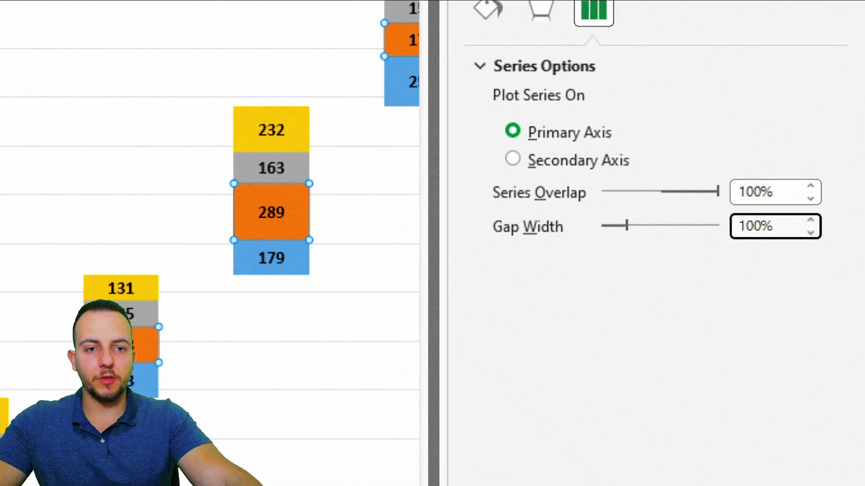
# Apply the first outer shadow preset to the Los Angeles and Chicago series.
pyautogui.click(550, 14)
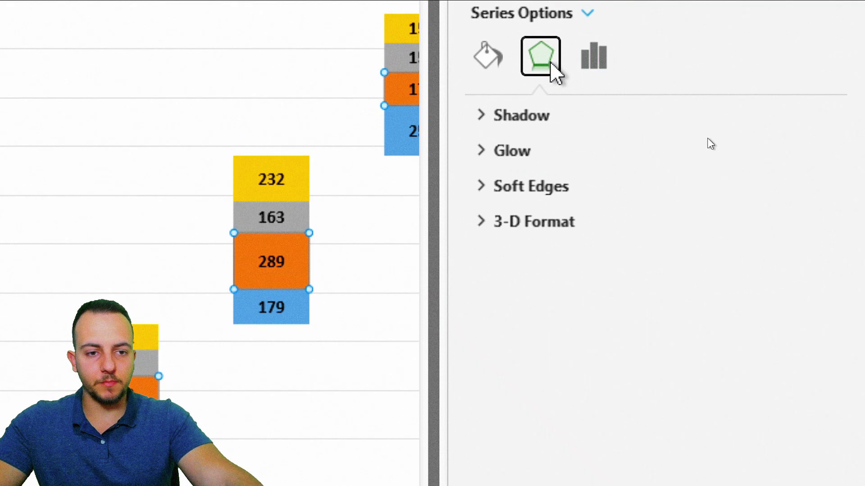
pyautogui.click(553, 118)
pyautogui.click(793, 152)
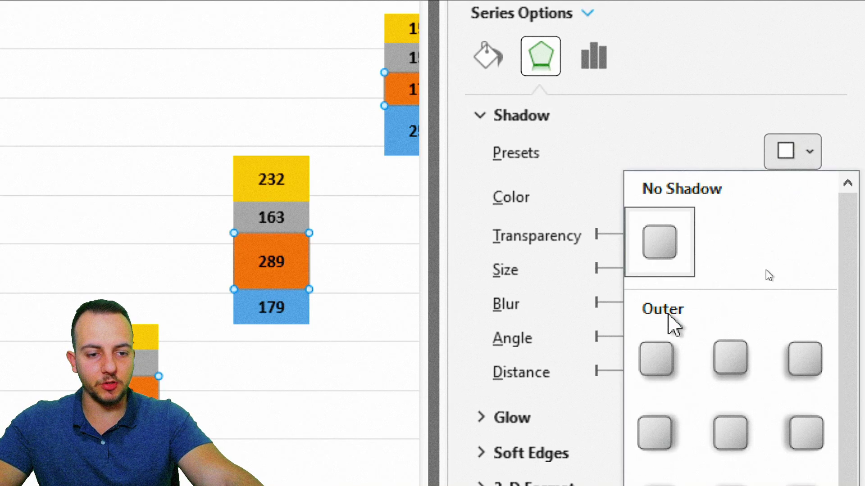
pyautogui.click(666, 358)
pyautogui.click(308, 228)
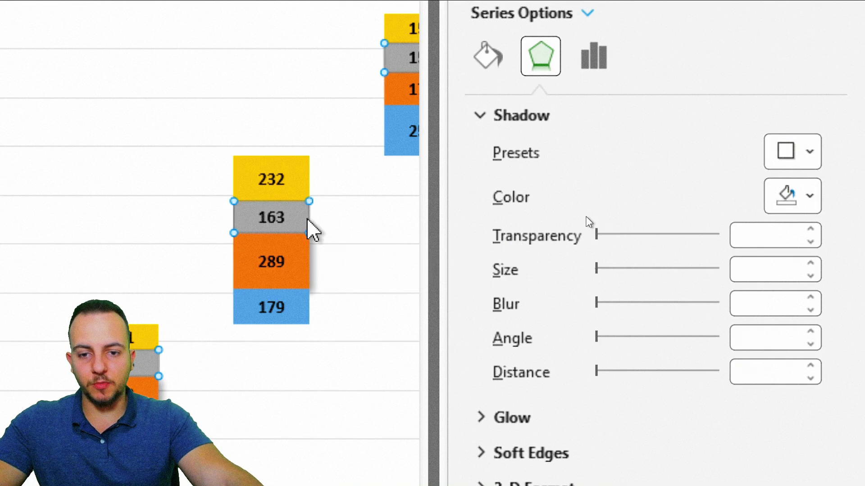
pyautogui.click(792, 152)
pyautogui.click(672, 345)
# Apply the first outer shadow preset to the Houston and New York series.
pyautogui.click(306, 183)
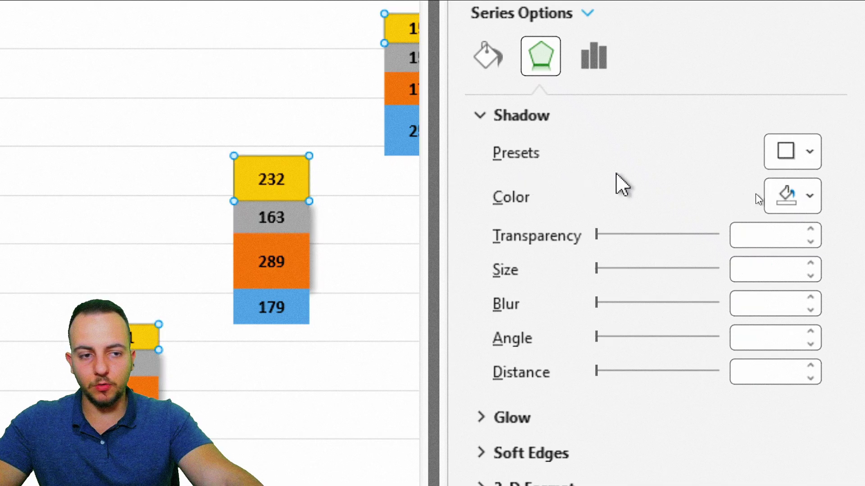
pyautogui.click(793, 151)
pyautogui.click(657, 359)
pyautogui.click(301, 317)
pyautogui.click(793, 151)
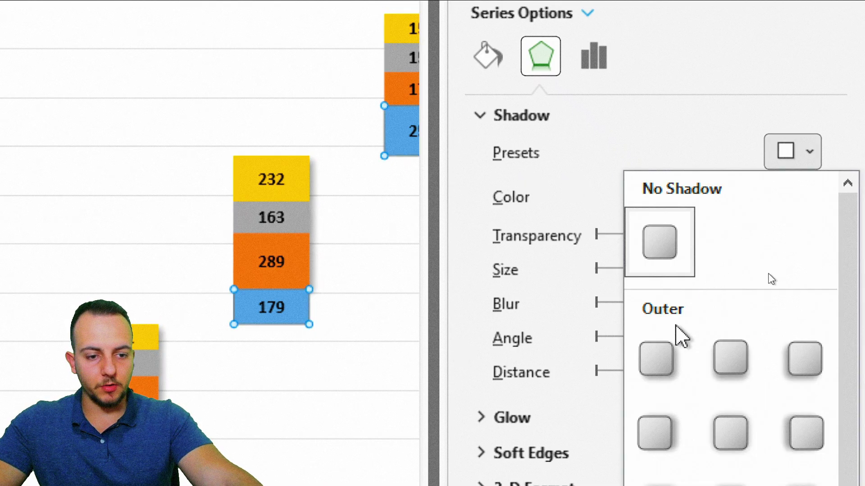
pyautogui.click(658, 358)
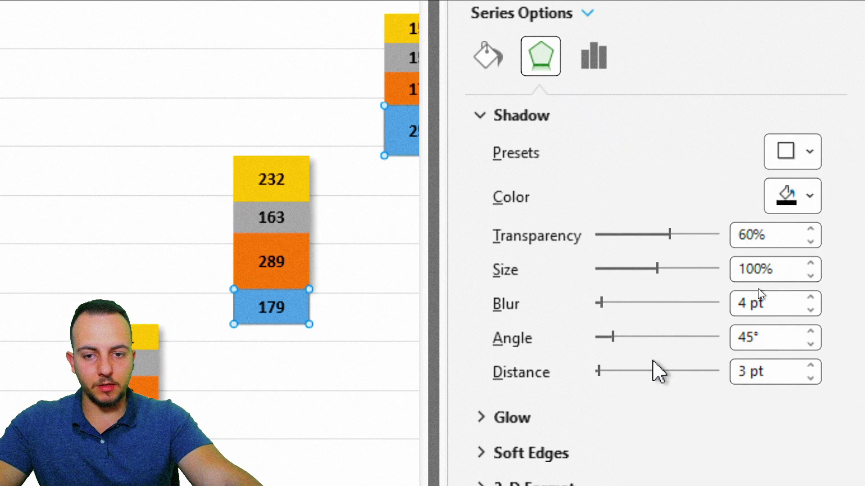
# Give the New York series a solid black border with a width of 0.5 pt.
pyautogui.click(488, 72)
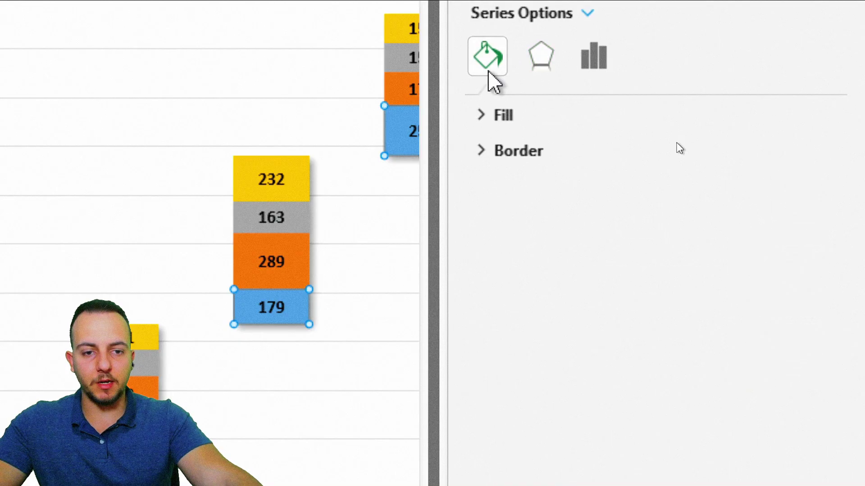
pyautogui.click(486, 150)
pyautogui.click(501, 217)
pyautogui.click(788, 318)
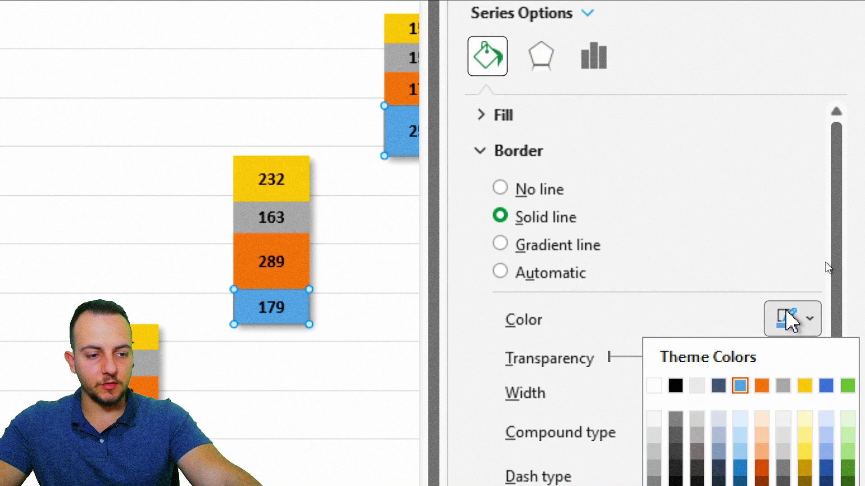
pyautogui.click(671, 389)
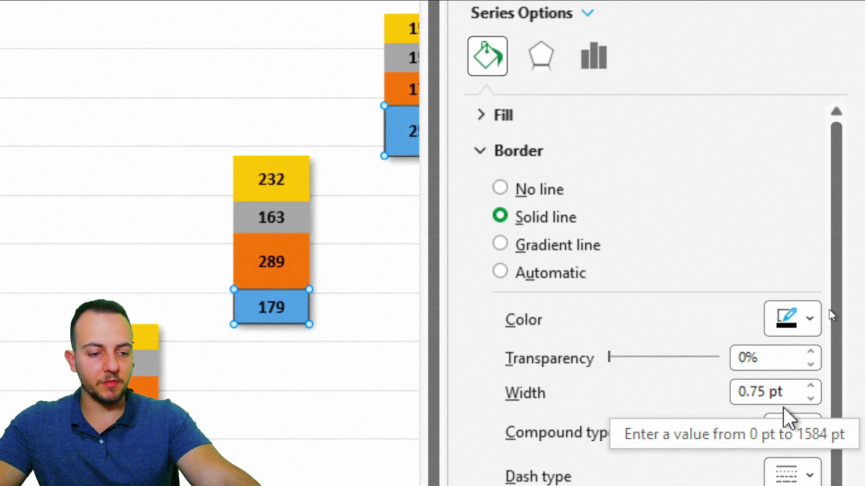
pyautogui.click(810, 398)
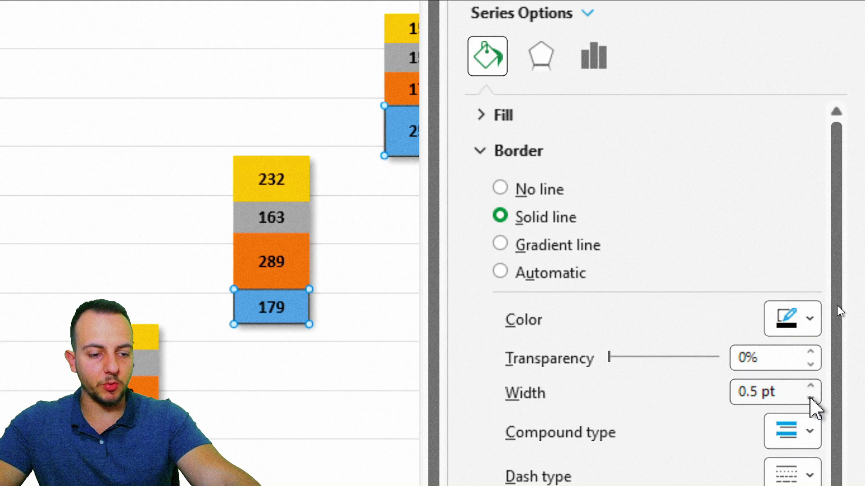
# Give the Los Angeles, Chicago and Houston series solid black 0.5 pt borders and deselect the chart.
pyautogui.click(282, 268)
pyautogui.click(554, 217)
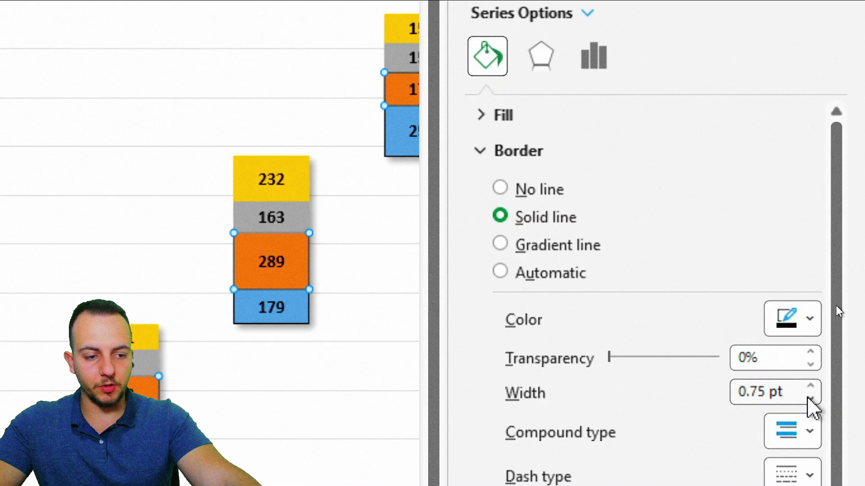
pyautogui.click(811, 398)
pyautogui.click(271, 218)
pyautogui.click(554, 217)
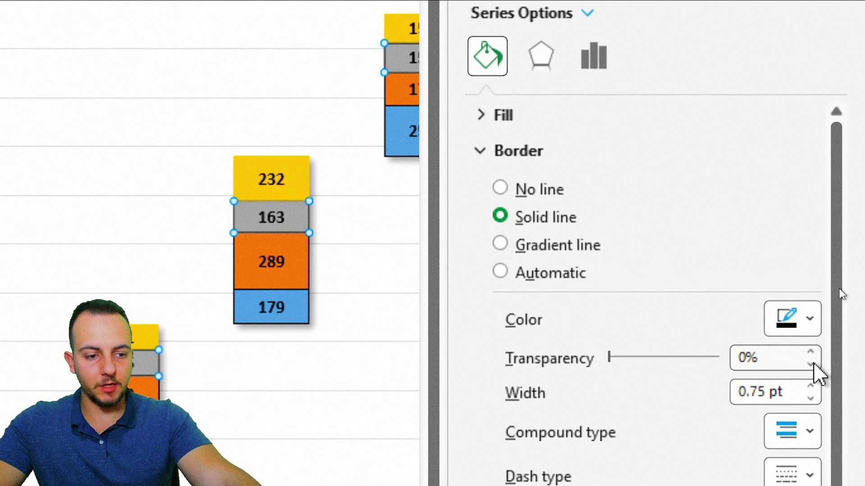
pyautogui.click(271, 179)
pyautogui.click(548, 218)
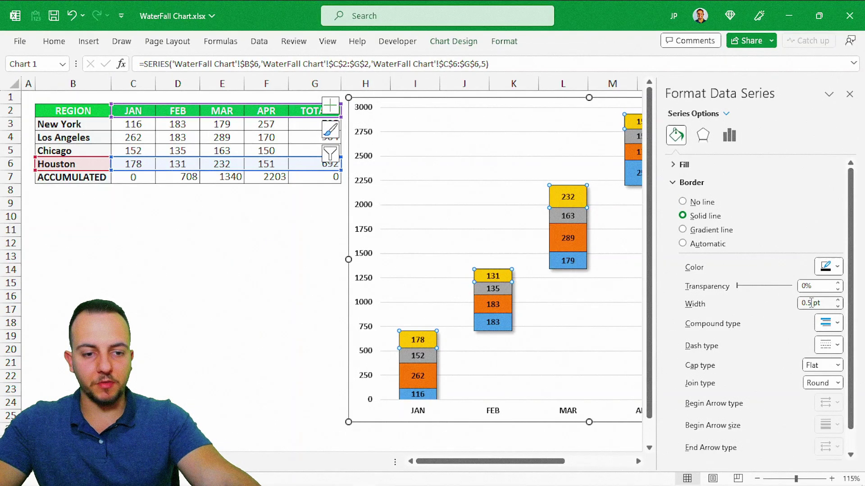
pyautogui.click(849, 94)
pyautogui.click(291, 311)
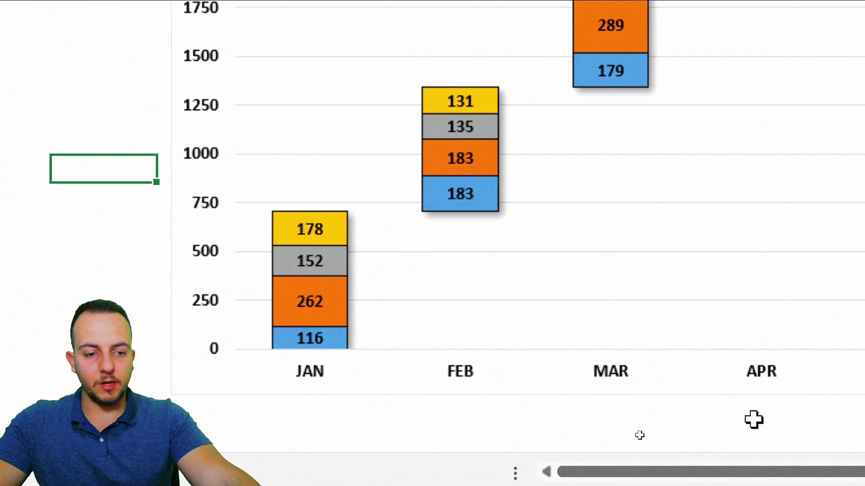
pyautogui.hotkey('ctrl', 'l')
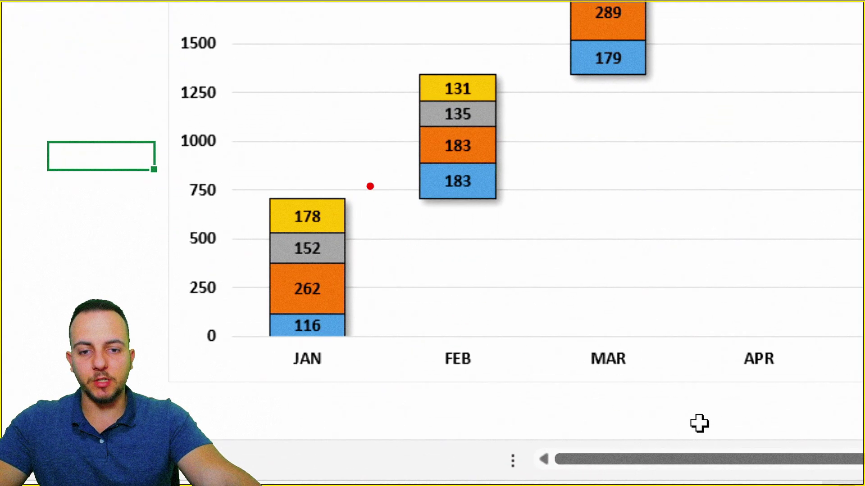
pyautogui.moveTo(380, 88); pyautogui.dragTo(376, 363)
pyautogui.moveTo(532, 49); pyautogui.dragTo(532, 391)
pyautogui.moveTo(375, 58); pyautogui.dragTo(375, 360)
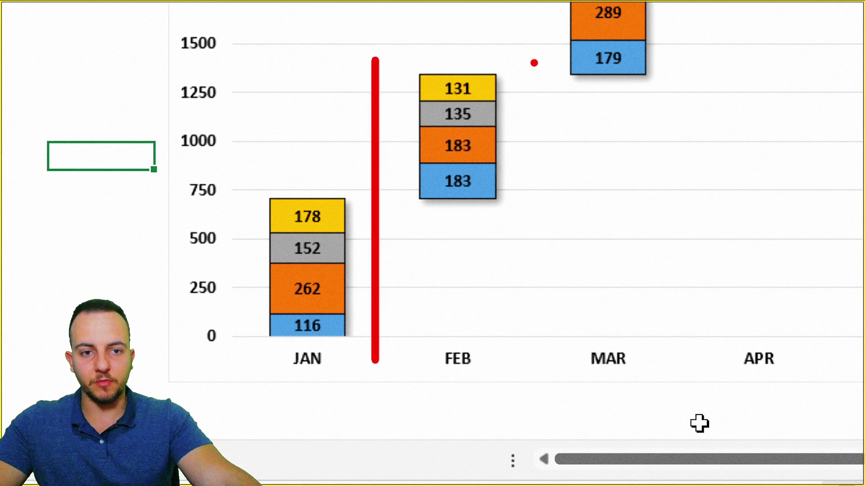
pyautogui.moveTo(531, 60); pyautogui.dragTo(540, 353)
pyautogui.moveTo(686, 49); pyautogui.dragTo(686, 382)
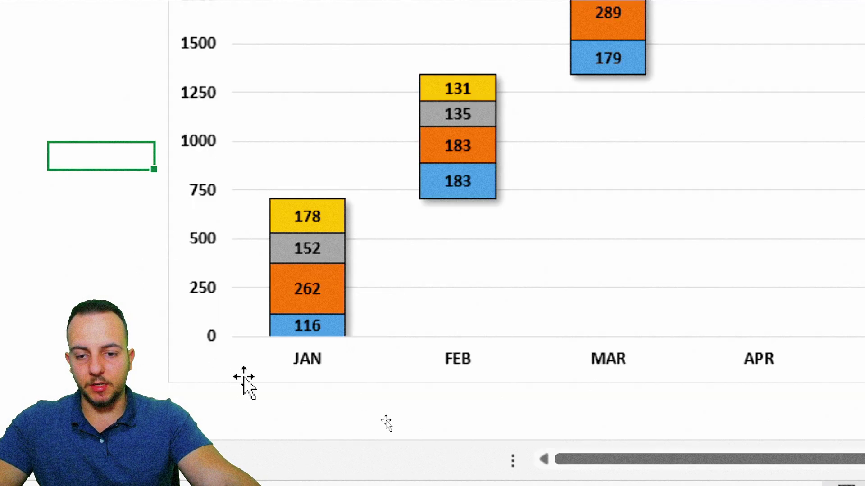
# Add primary major vertical gridlines to the waterfall chart.
pyautogui.click(244, 378)
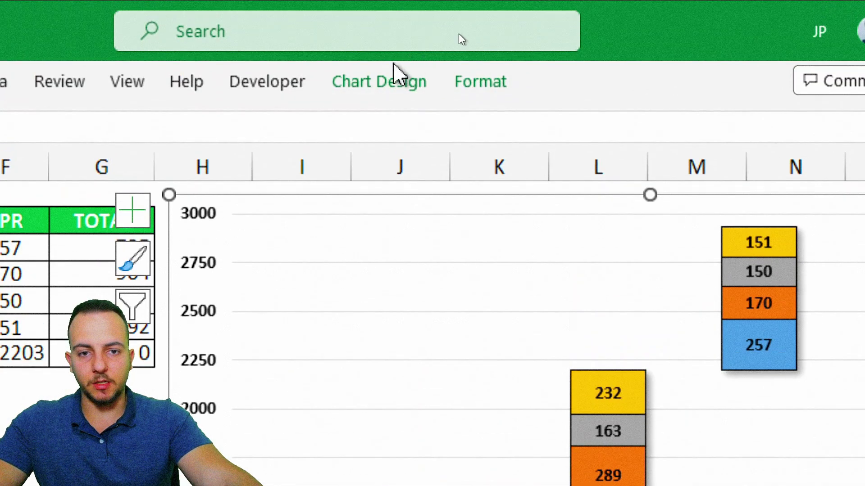
pyautogui.click(381, 82)
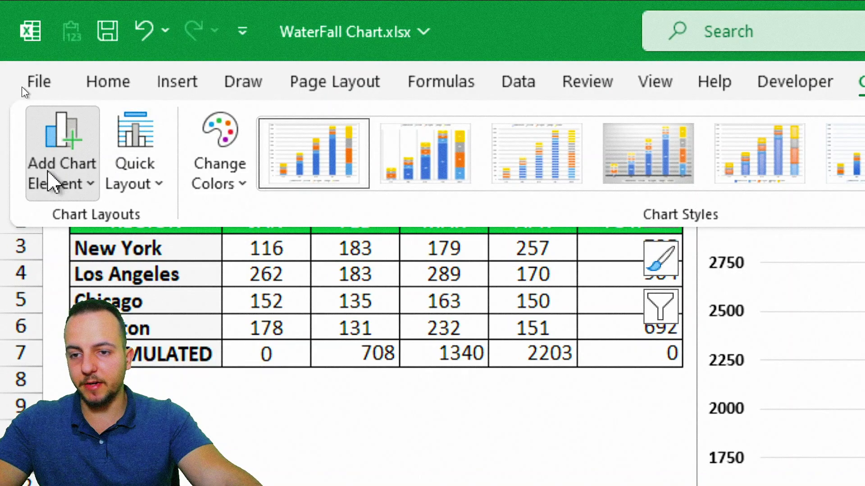
pyautogui.click(54, 178)
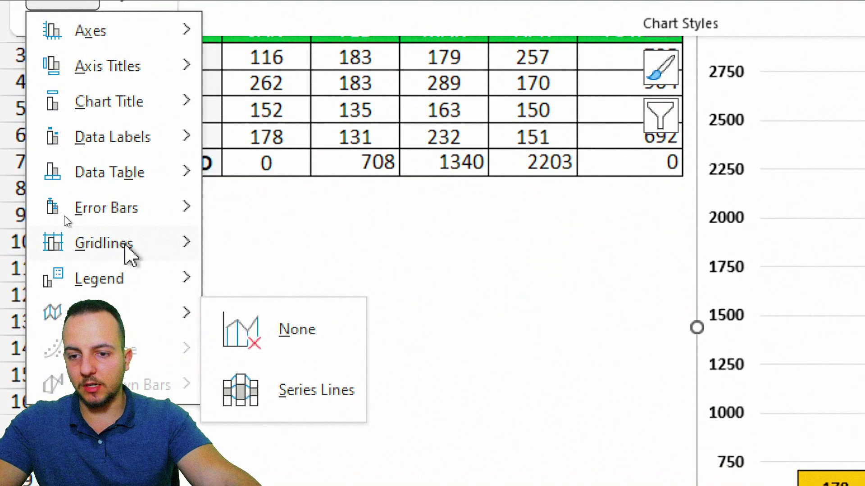
pyautogui.moveTo(140, 251)
pyautogui.click(314, 331)
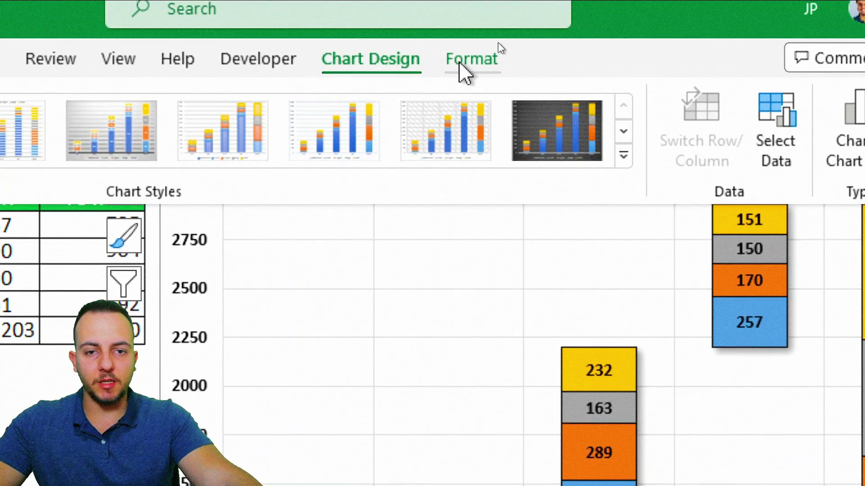
# Apply a shadow effect to the whole chart area and set its outline color to gray.
pyautogui.click(464, 63)
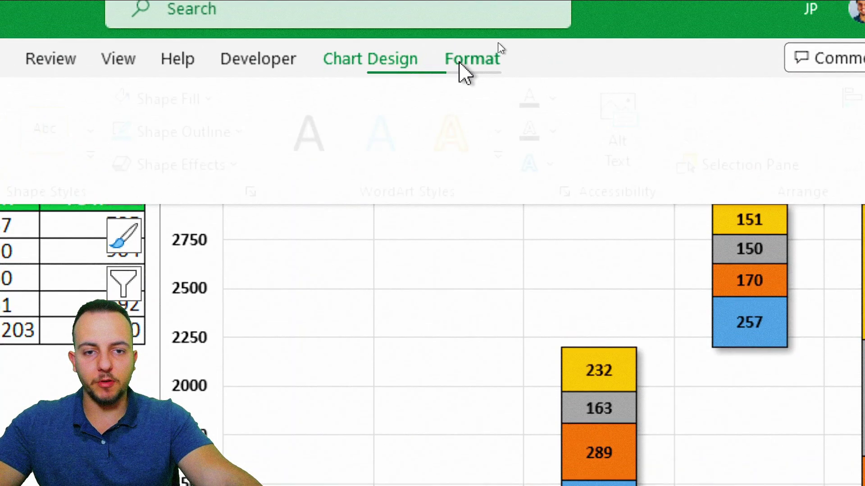
pyautogui.click(211, 168)
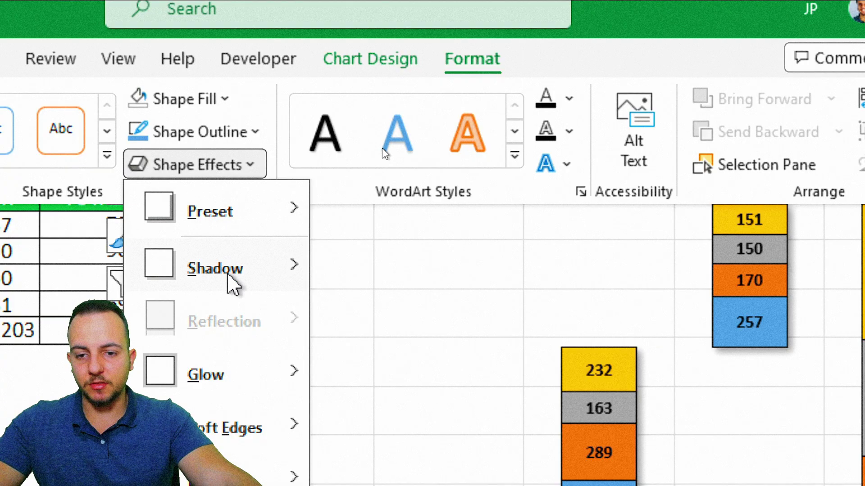
pyautogui.moveTo(232, 284)
pyautogui.click(349, 325)
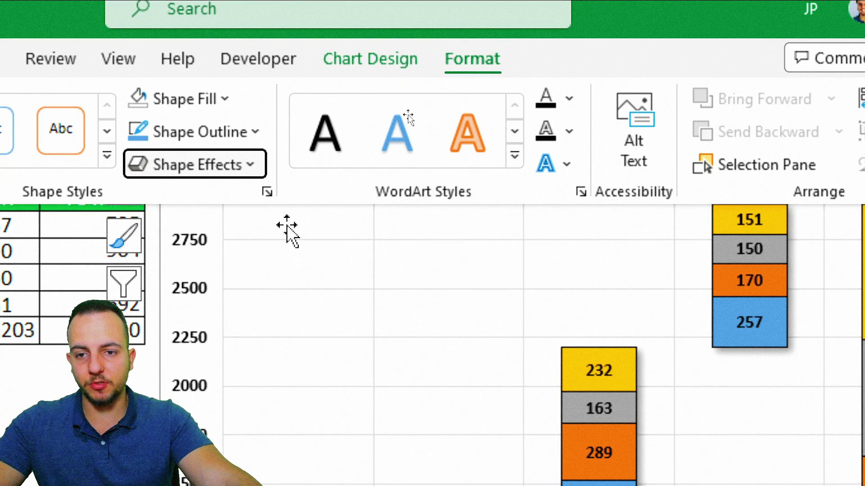
pyautogui.click(259, 133)
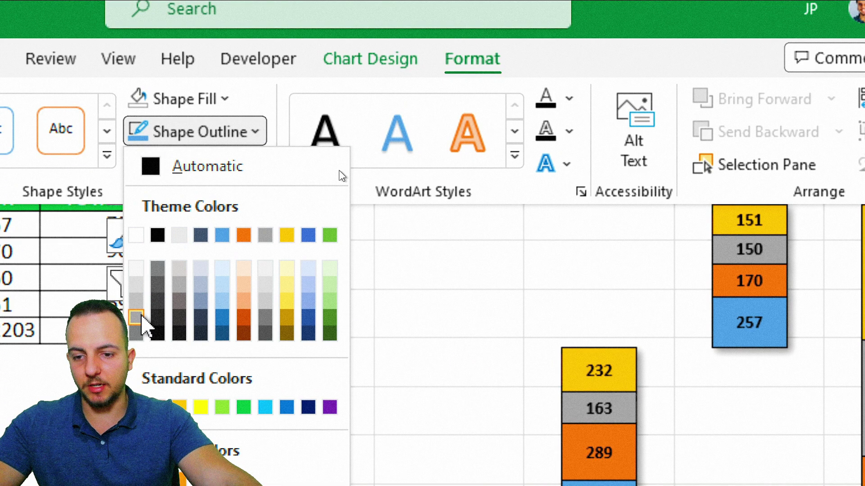
pyautogui.click(266, 235)
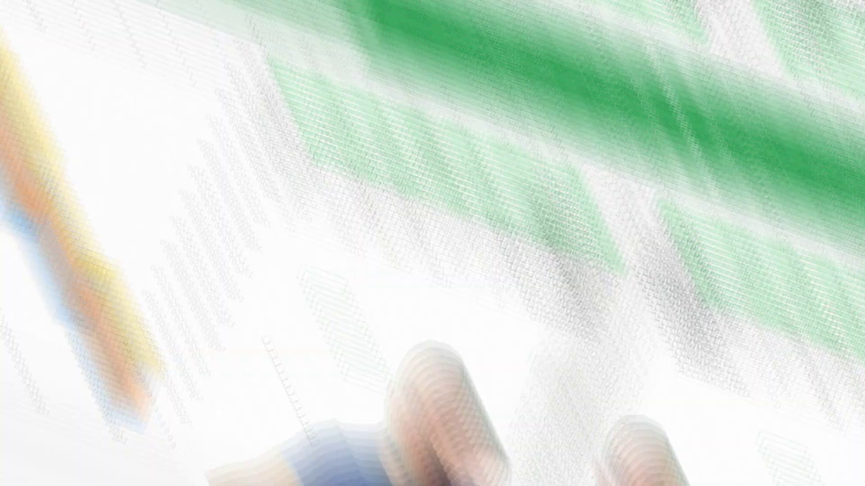